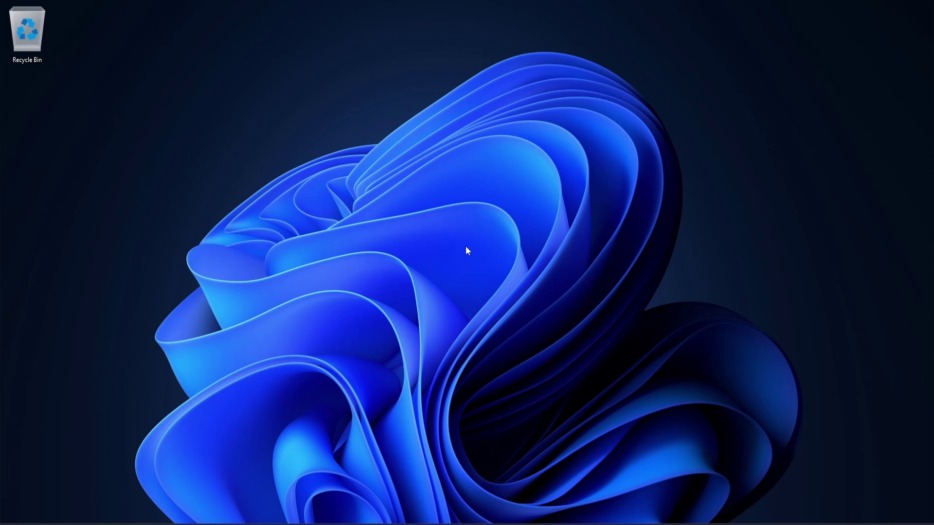
- Open the Chrome browser, search Google for syncthing, and open the official syncthing.net site
click(504, 516)
text(s)
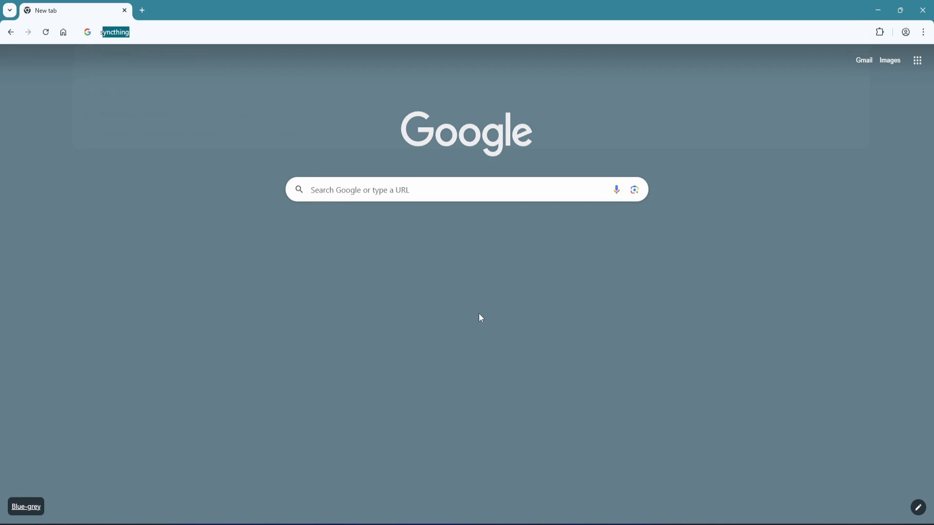
text(ync)
key(Return)
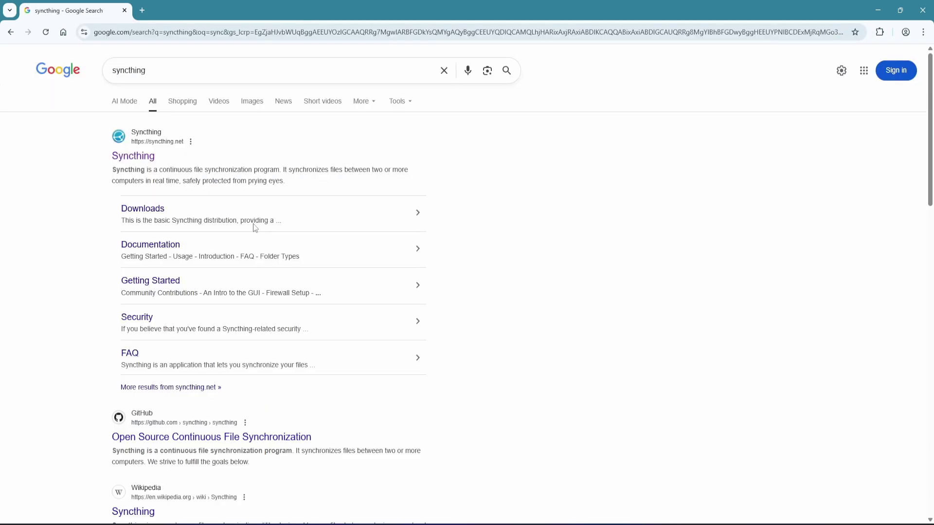
click(147, 142)
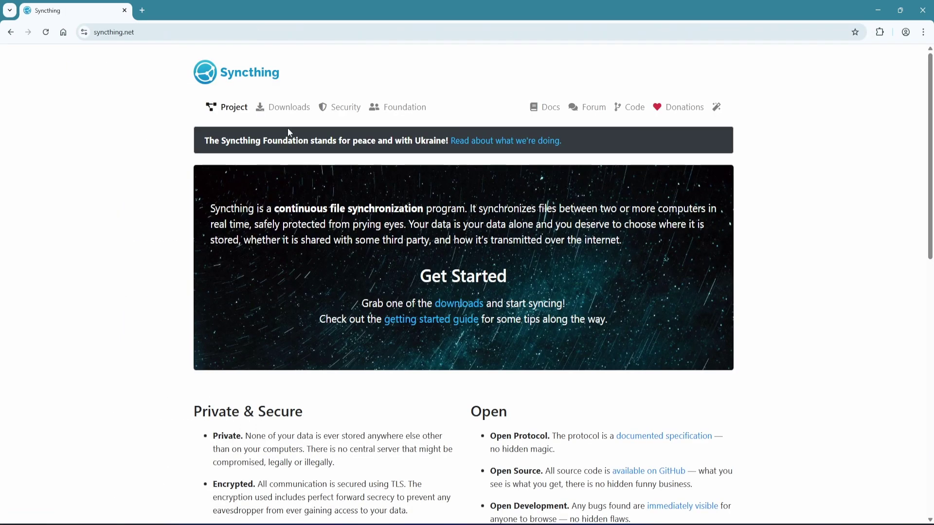
- Open the Syncthing downloads page and follow the apt.syncthing.net link under Linux distribution packages
click(289, 110)
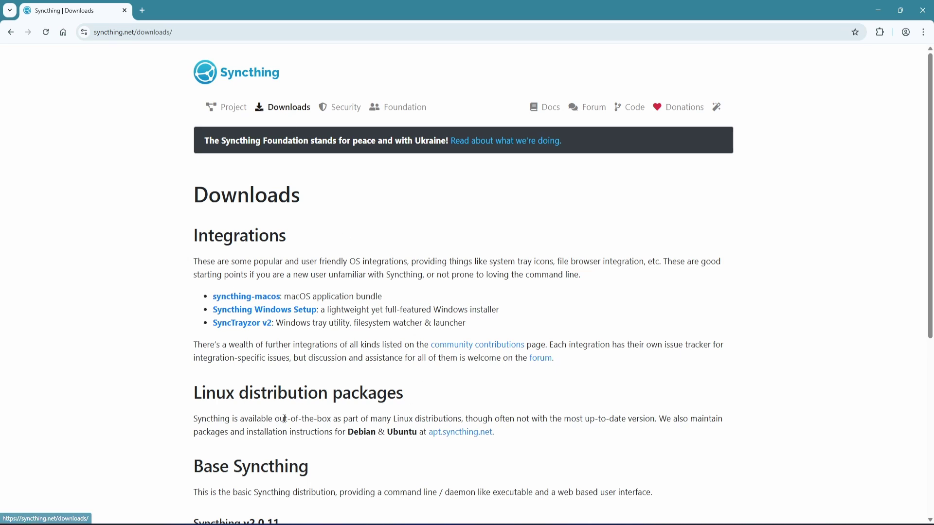
drag(194, 393, 403, 395)
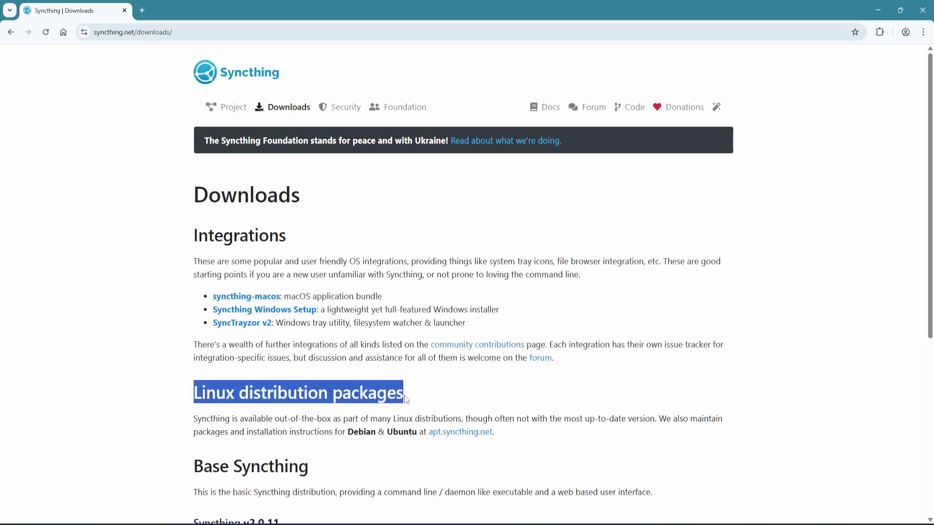
click(459, 435)
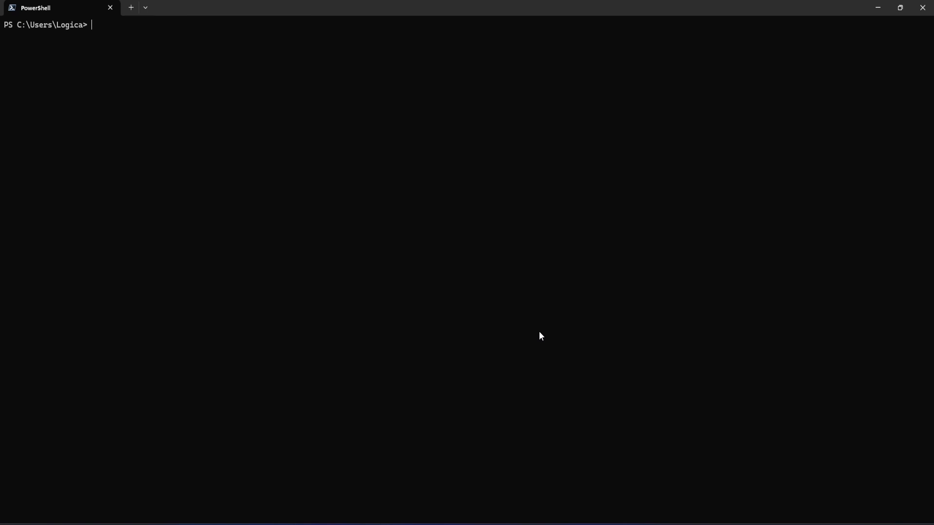
text(ssh fusion)
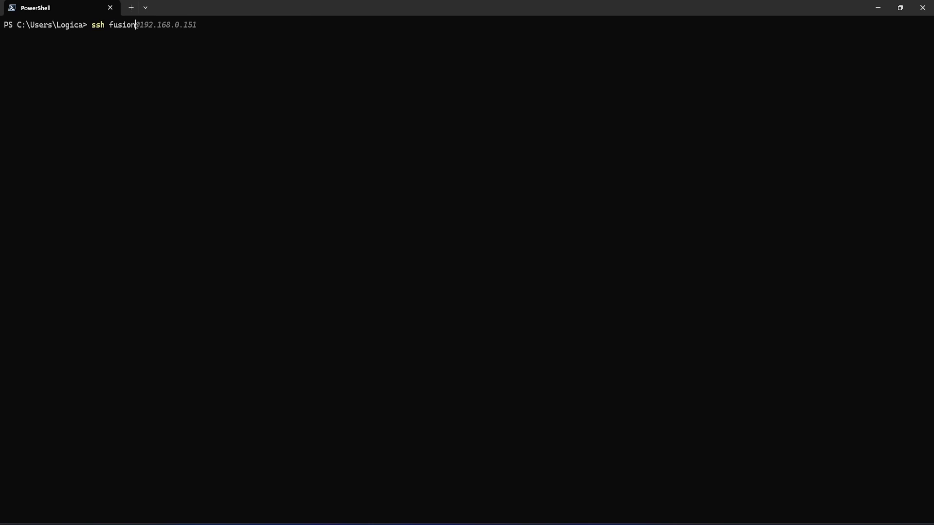
text(@192.168.0.151)
key(Return)
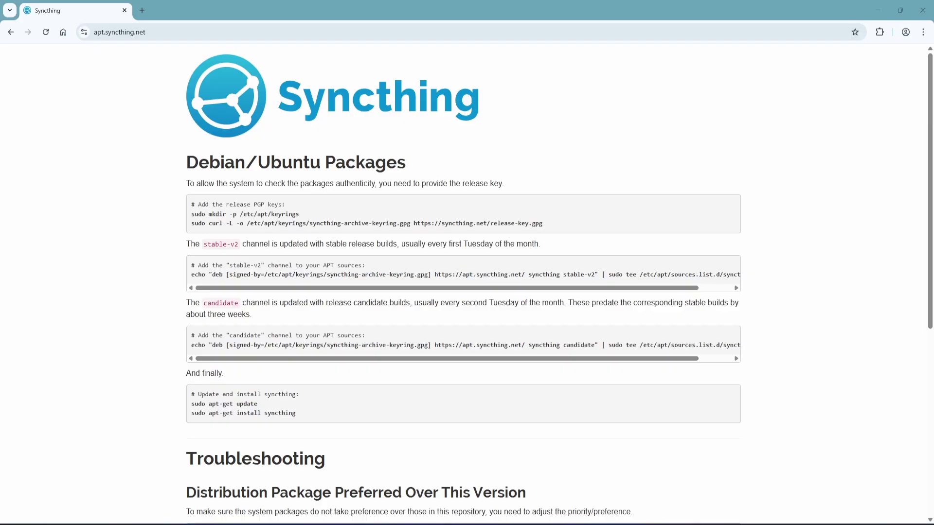
- Run the page's two release-key commands in the SSH session, creating /etc/apt/keyrings and downloading syncthing-archive-keyring.gpg into it
triple_click(195, 216)
right_click(364, 212)
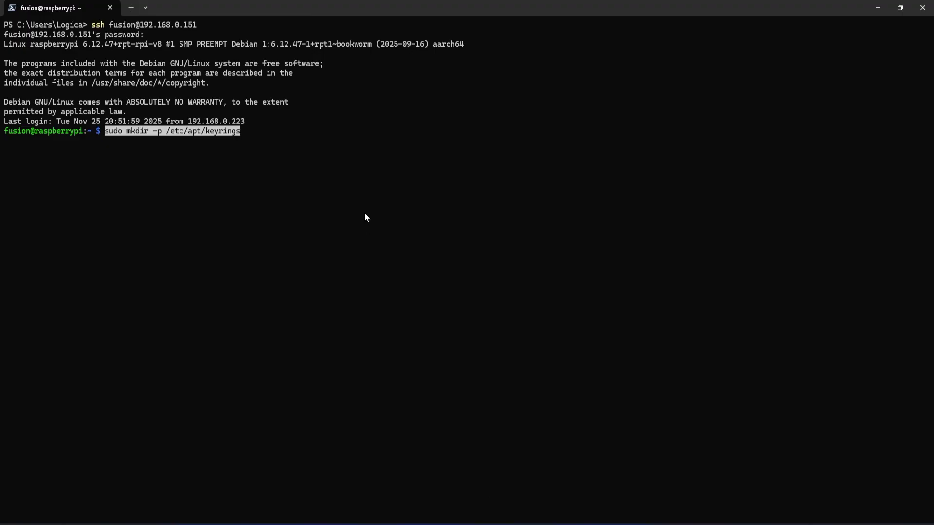
key(Return)
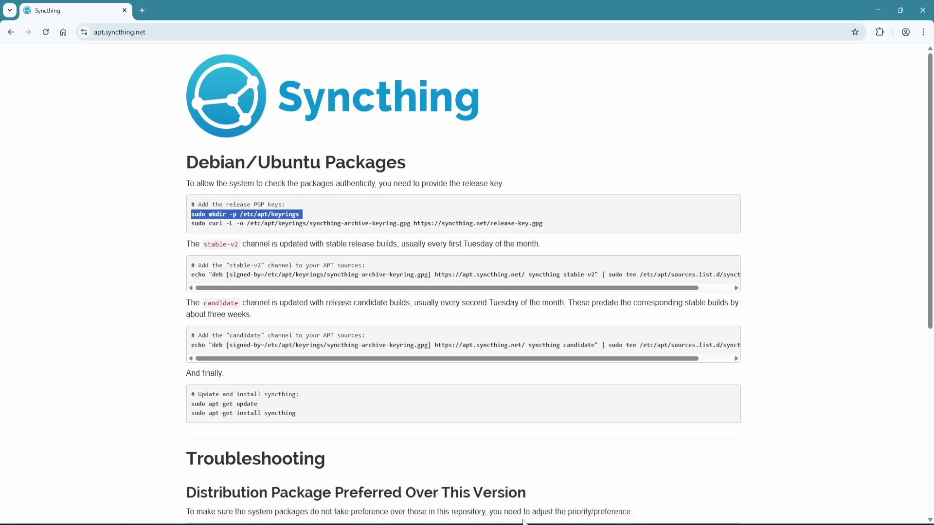
triple_click(195, 224)
right_click(193, 229)
click(209, 239)
right_click(340, 287)
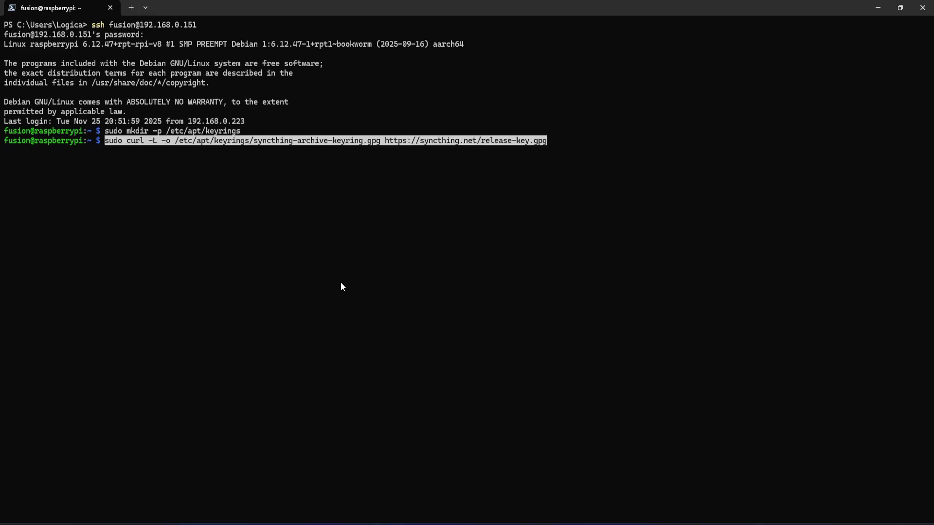
key(Return)
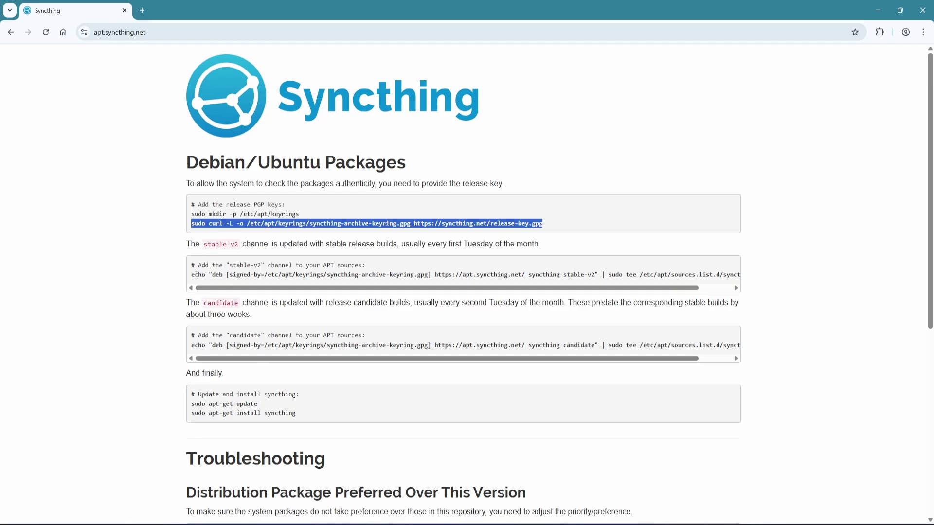
- Run the page's stable-v2 and candidate channel commands in the SSH session to write the Syncthing APT source to /etc/apt/sources.list.d/syncthing.list
triple_click(195, 275)
right_click(194, 273)
click(209, 282)
right_click(410, 314)
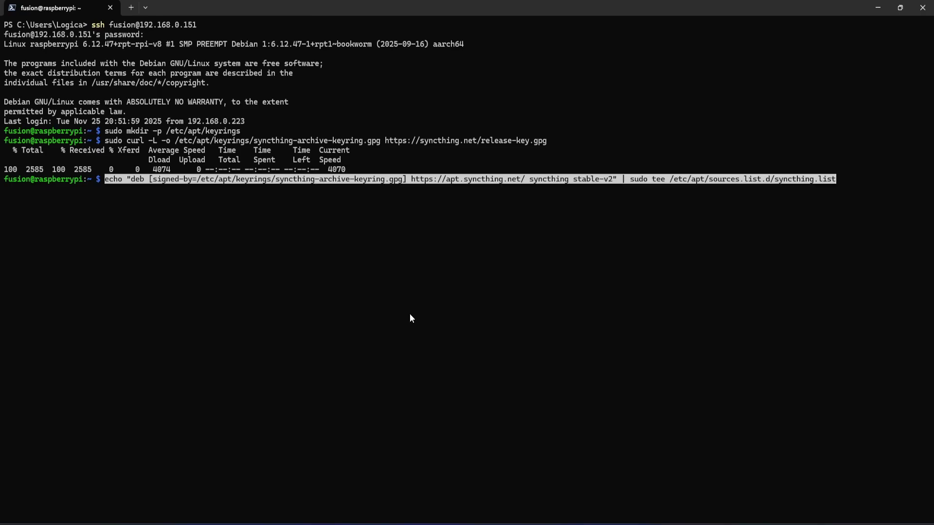
key(Return)
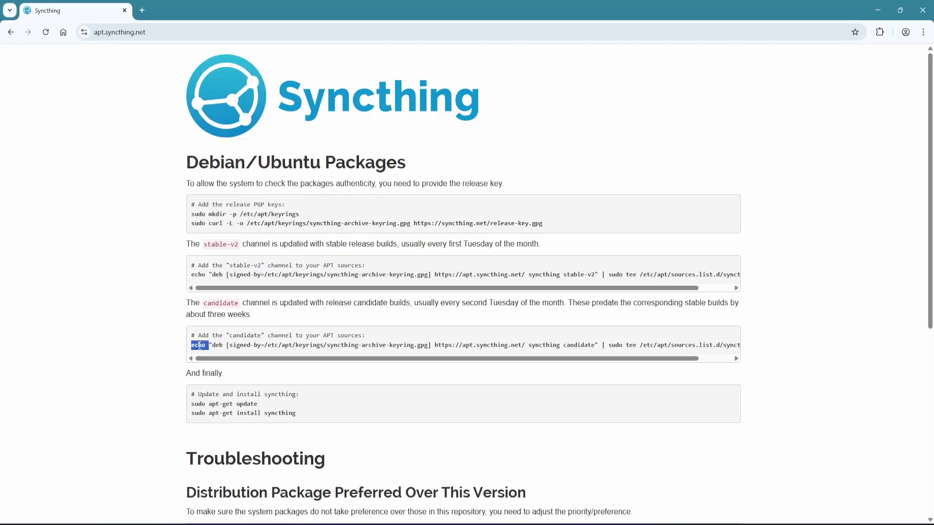
triple_click(195, 345)
key(Return)
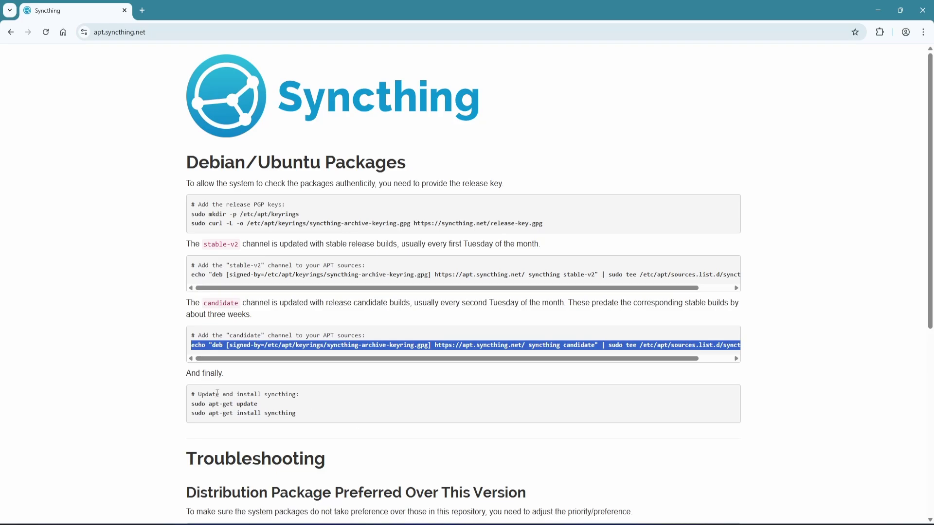
- Update the package lists with sudo apt-get update and install Syncthing with sudo apt-get install syncthing
triple_click(194, 404)
right_click(194, 405)
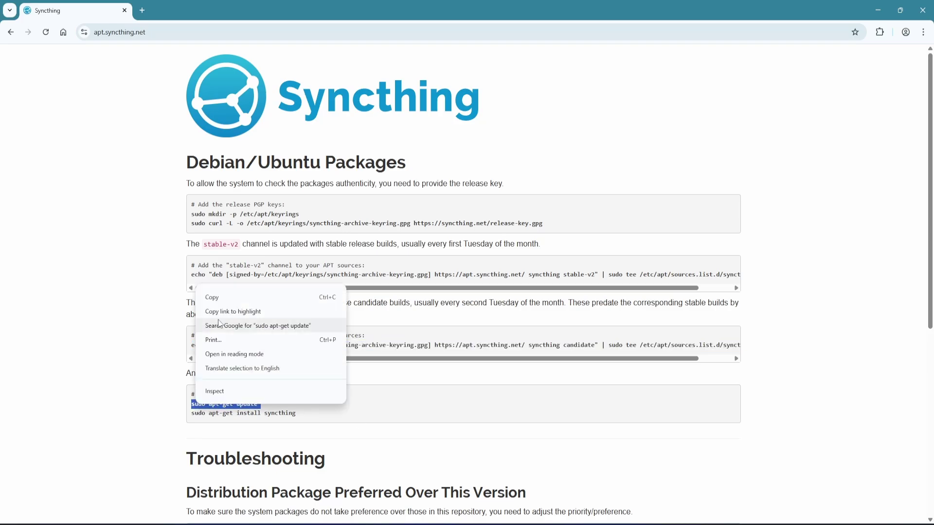
click(209, 298)
right_click(392, 336)
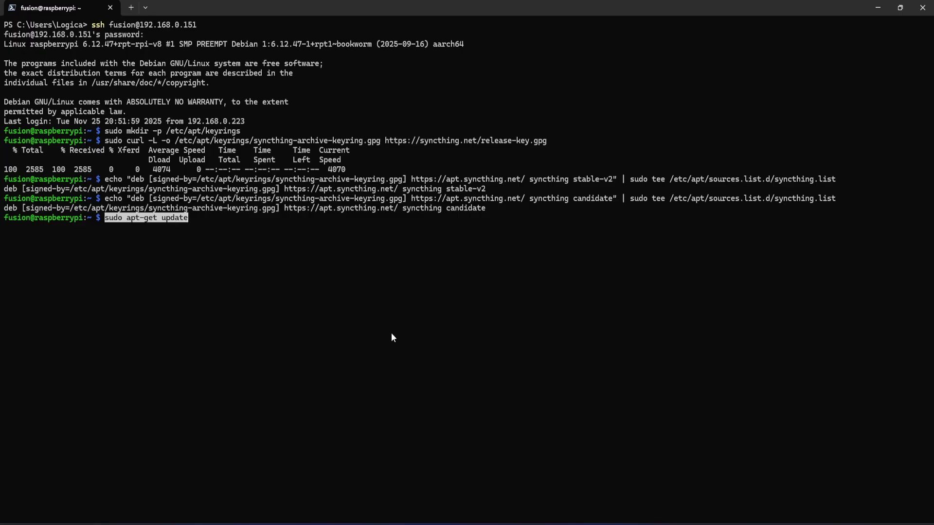
key(Return)
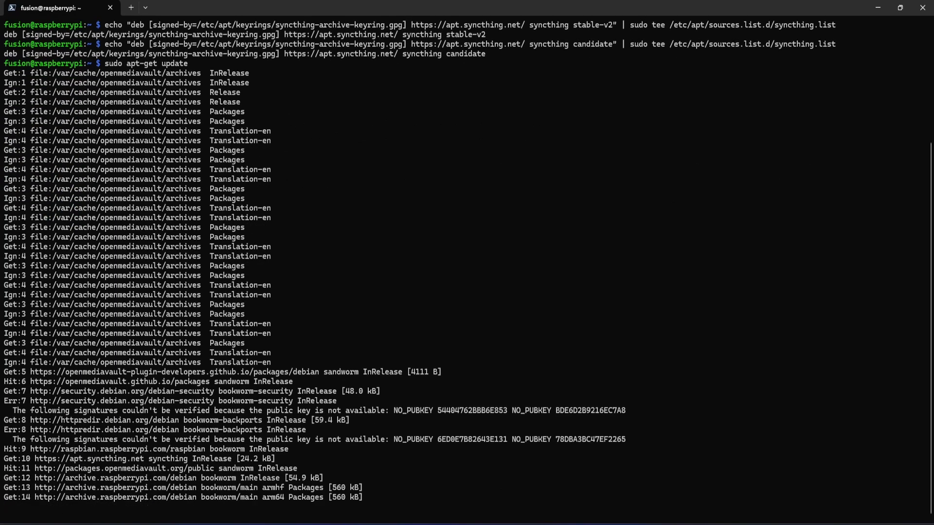
triple_click(195, 414)
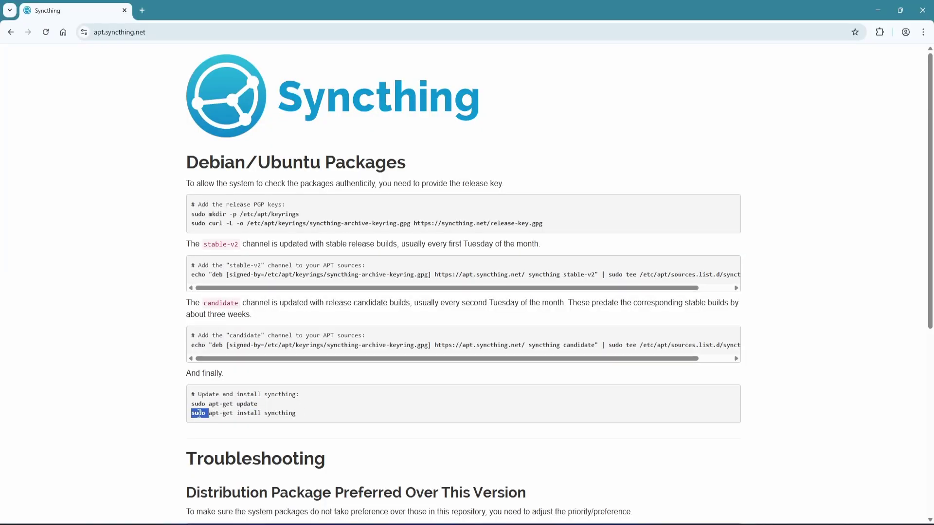
key(Return)
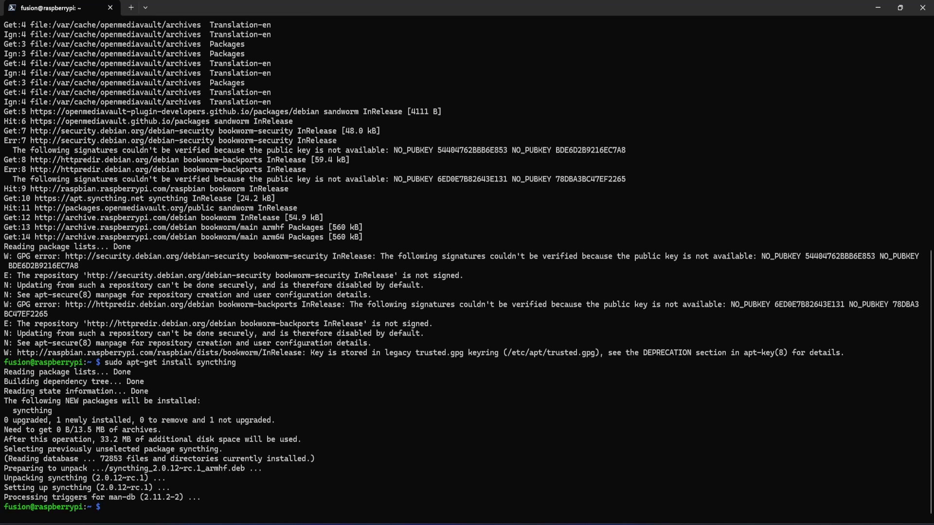
- Run syncthing once to generate its default configuration, highlight the config.xml path in the log, and stop the process
text(syncthing)
key(Return)
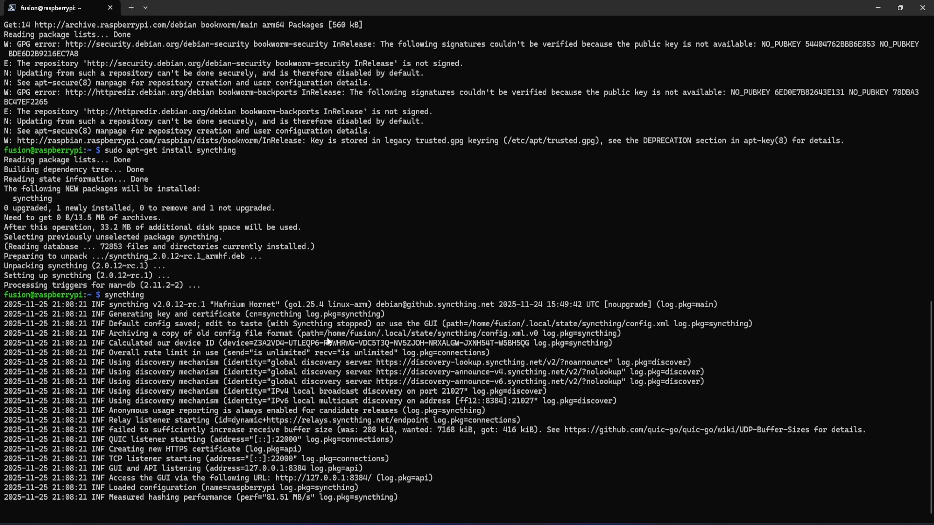
drag(324, 334, 525, 336)
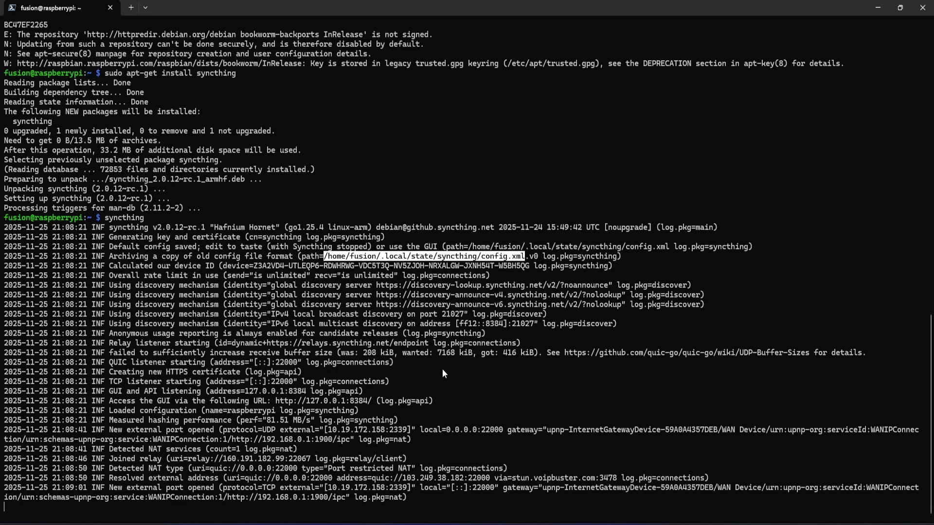
key(ctrl+c)
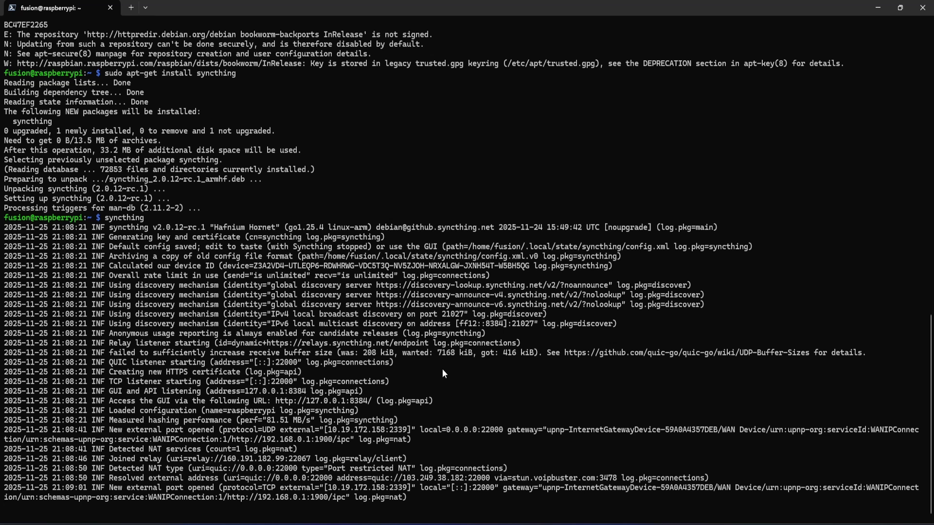
key(ctrl+c)
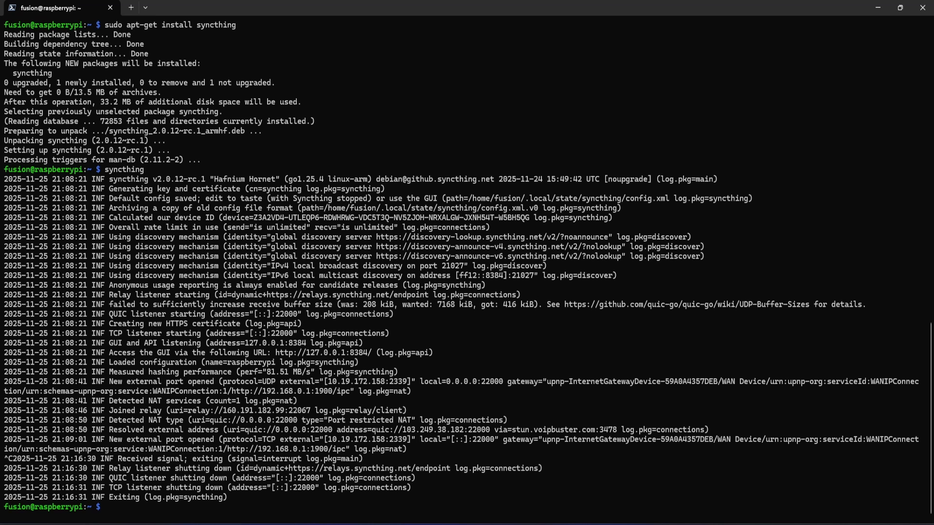
- List Syncthing's file locations with syncthing paths and highlight the configuration file path
text(syncthing paths)
key(Return)
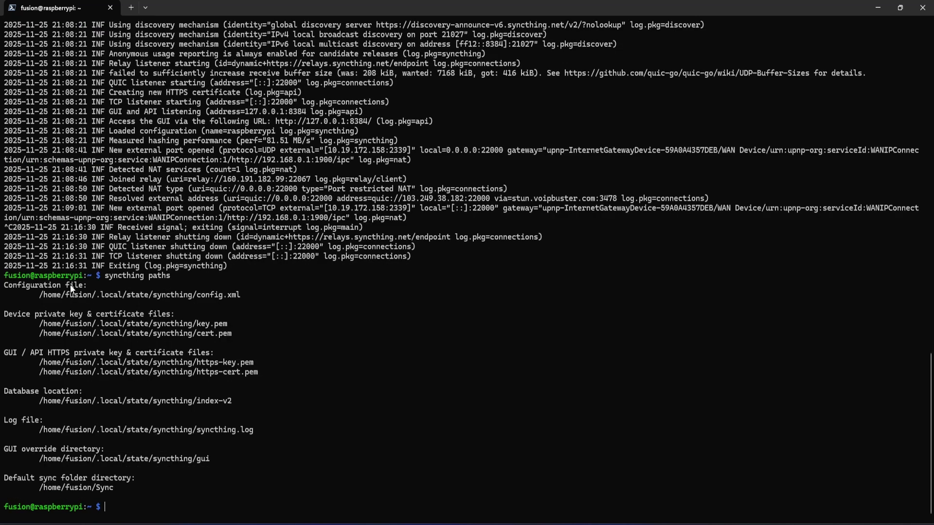
drag(39, 295, 240, 299)
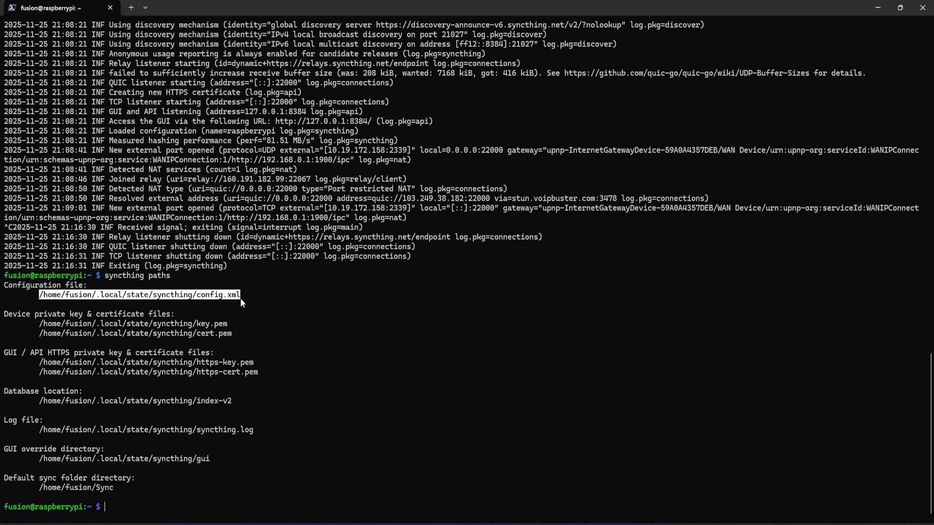
key(ctrl+c)
- Open /home/fusion/.local/state/syncthing/config.xml in nano using the path copied from the terminal output
text(nano)
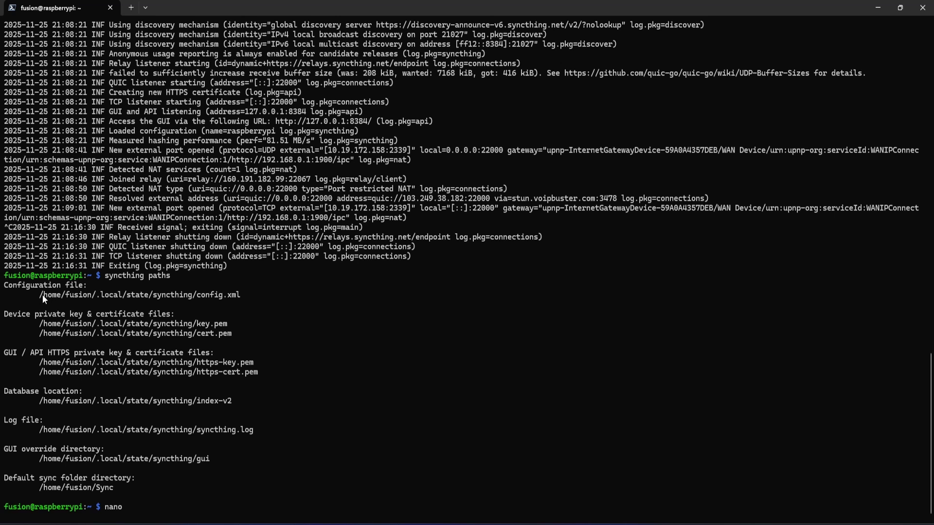
drag(42, 295, 71, 296)
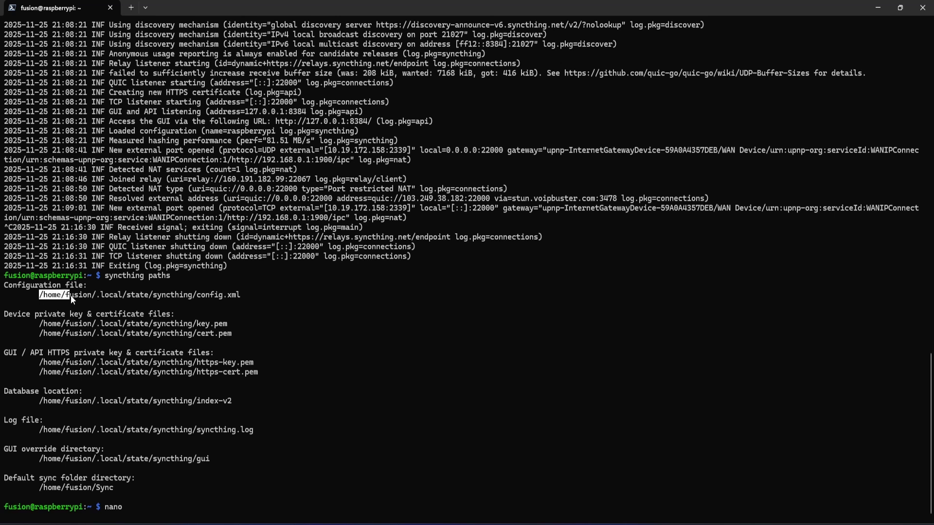
right_click(235, 294)
right_click(224, 518)
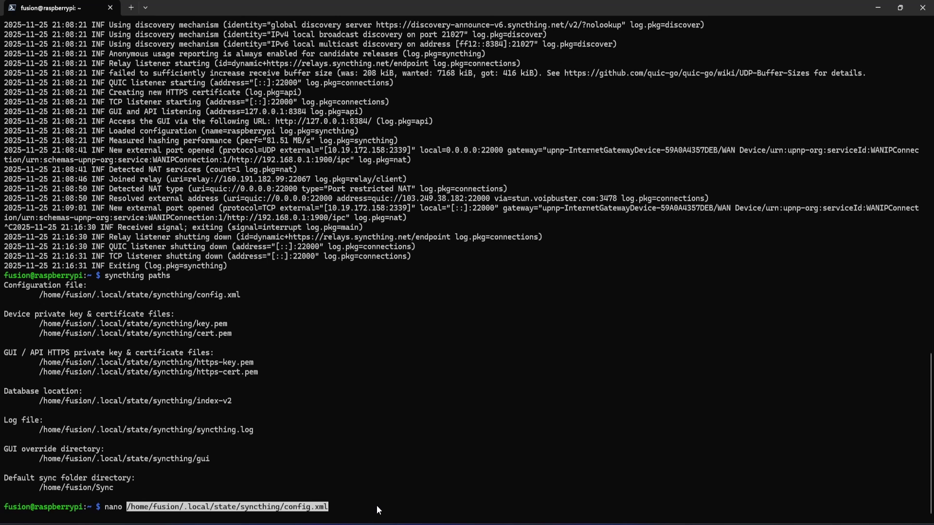
key(Return)
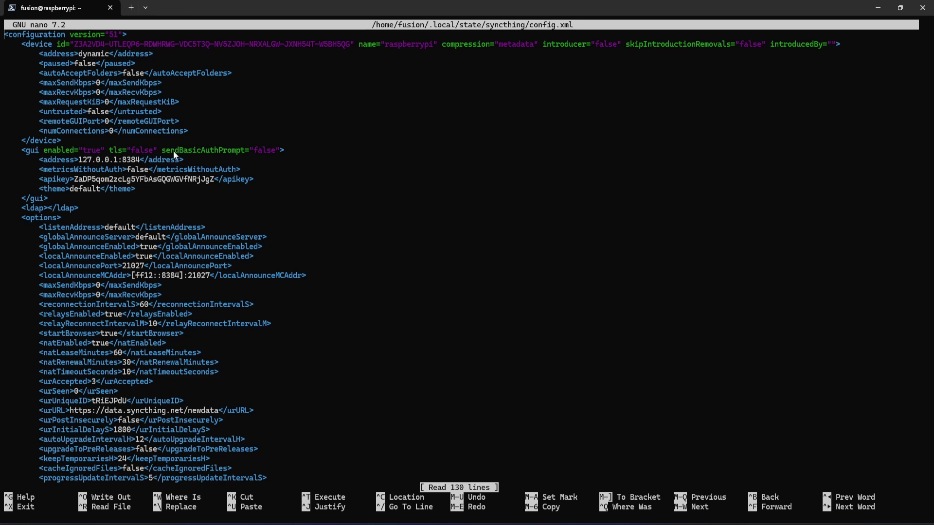
- Change the IP in the gui section's address entry to 192.168.0.151, keeping port 8384
drag(38, 160, 77, 165)
click(81, 162)
drag(103, 166, 118, 166)
click(82, 188)
key(Down)
key(Down)
key(Down)
key(Down)
key(Down)
key(Down)
key(Down)
key(Down)
key(Down)
key(Down)
key(Down)
key(Down)
key(Down)
key(Right)
key(Right)
key(Right)
key(Right)
key(Right)
key(Right)
key(Right)
key(Right)
key(Right)
key(Right)
key(Right)
key(Right)
key(Right)
key(Right)
key(Right)
key(Right)
key(Right)
key(Right)
key(Right)
key(Right)
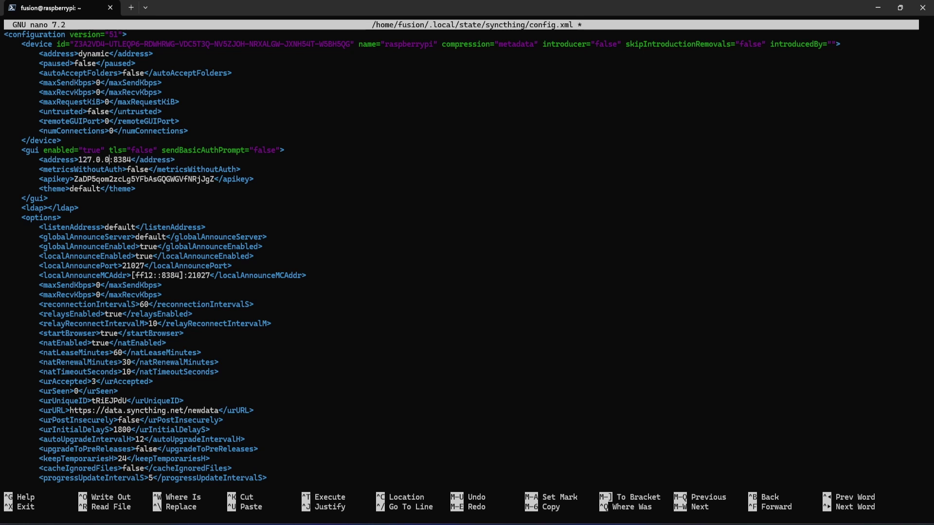
key(BackSpace)
key(BackSpace)
key(BackSpace)
key(BackSpace)
key(BackSpace)
key(BackSpace)
key(BackSpace)
key(BackSpace)
key(BackSpace)
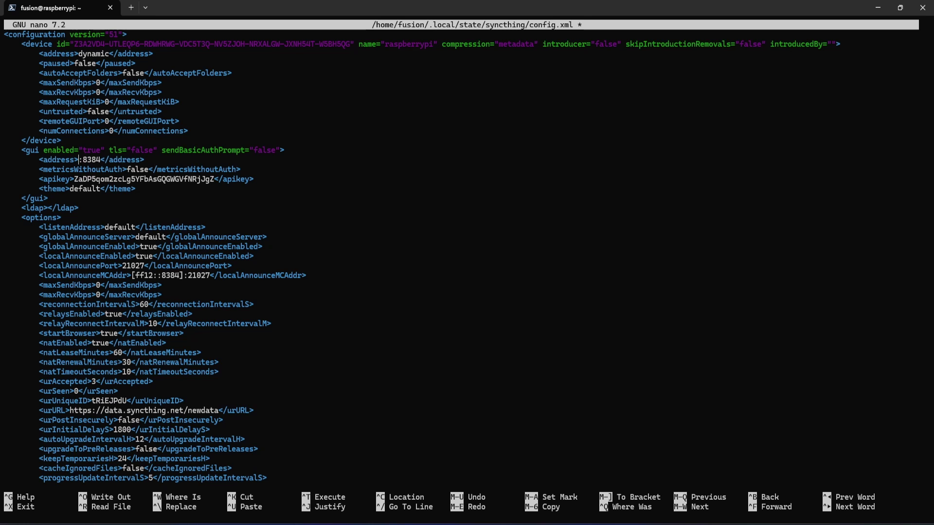
text(192.168.0)
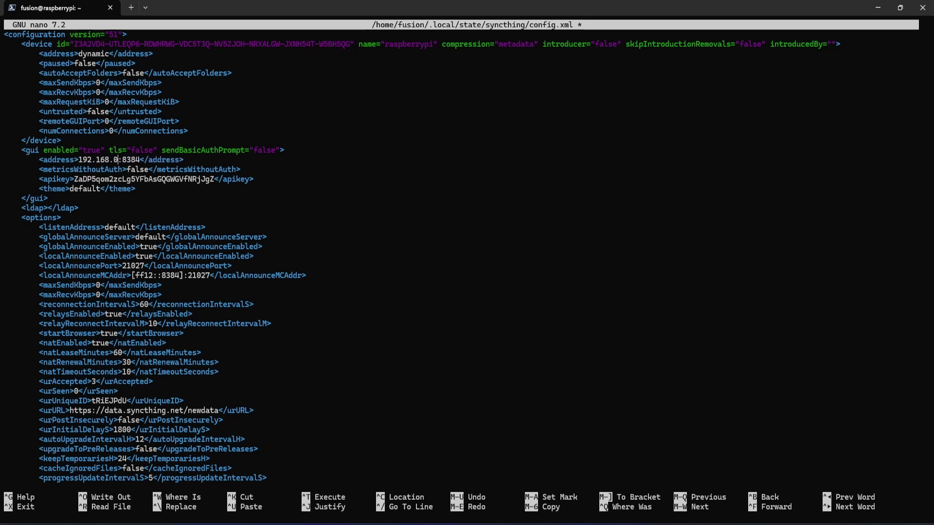
text(.151)
- Save the edited config.xml under its existing name, exit nano and clear the terminal
key(ctrl+x)
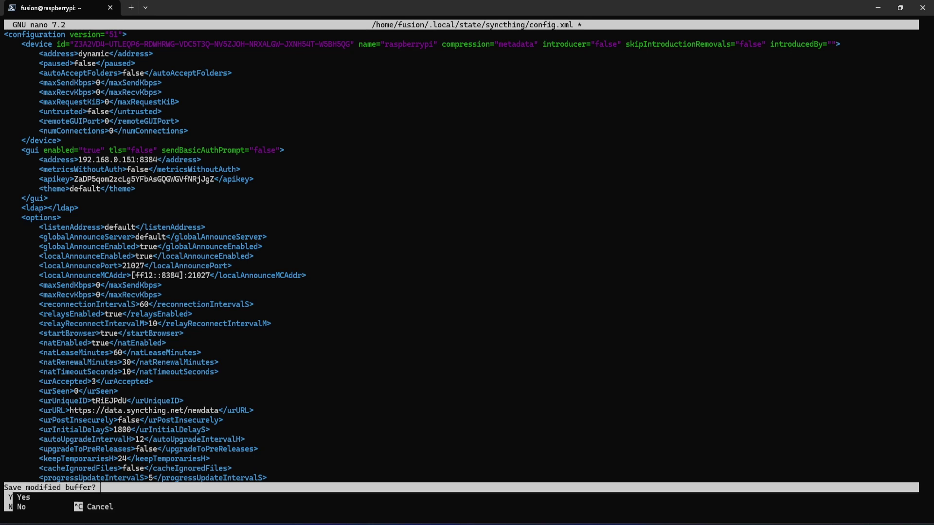
key(y)
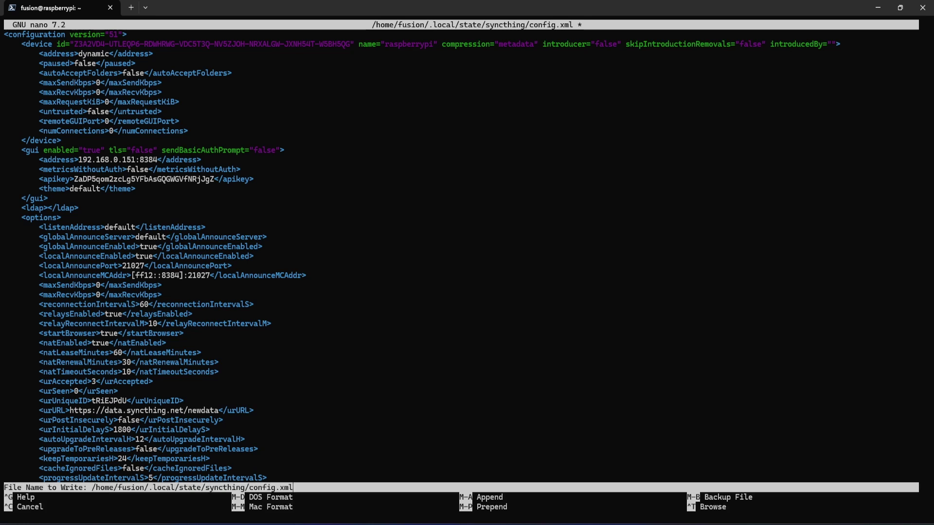
key(Return)
key(ctrl+l)
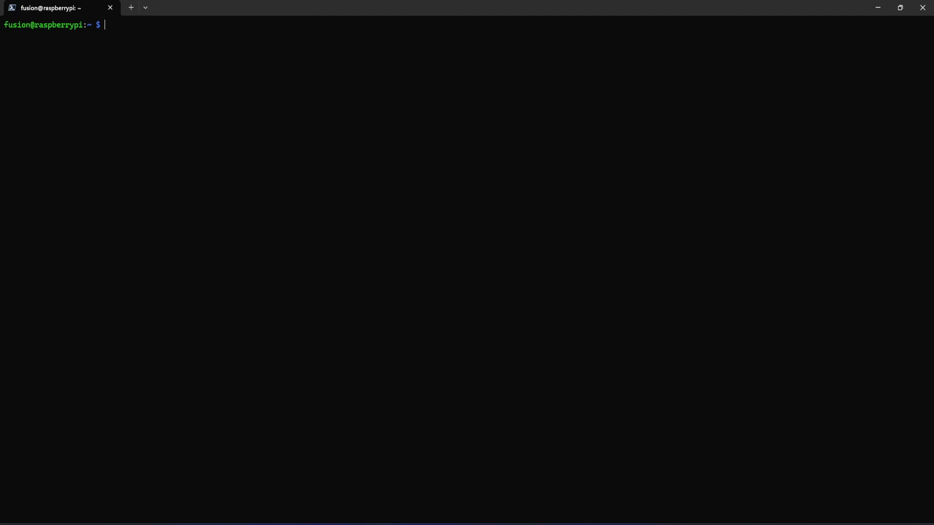
text(sudo systemctl enable syncthin)
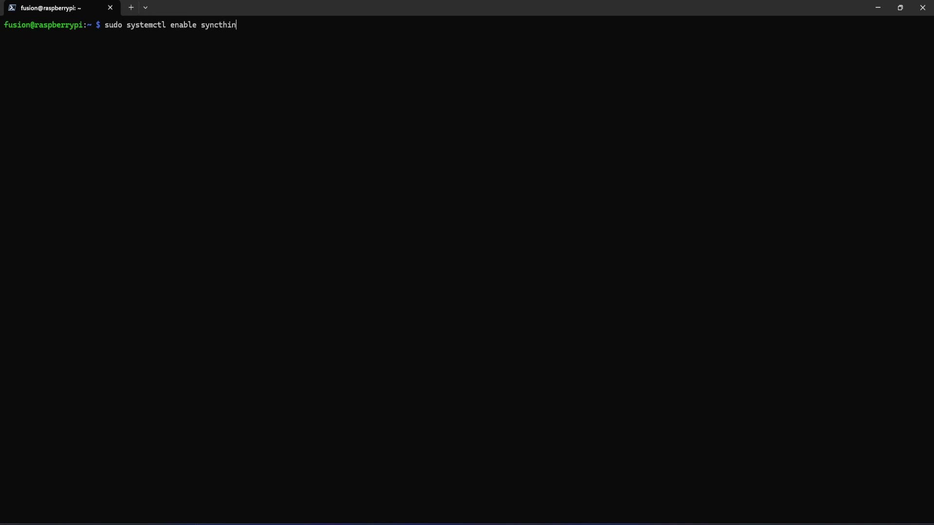
text(g@fusion.service)
key(Return)
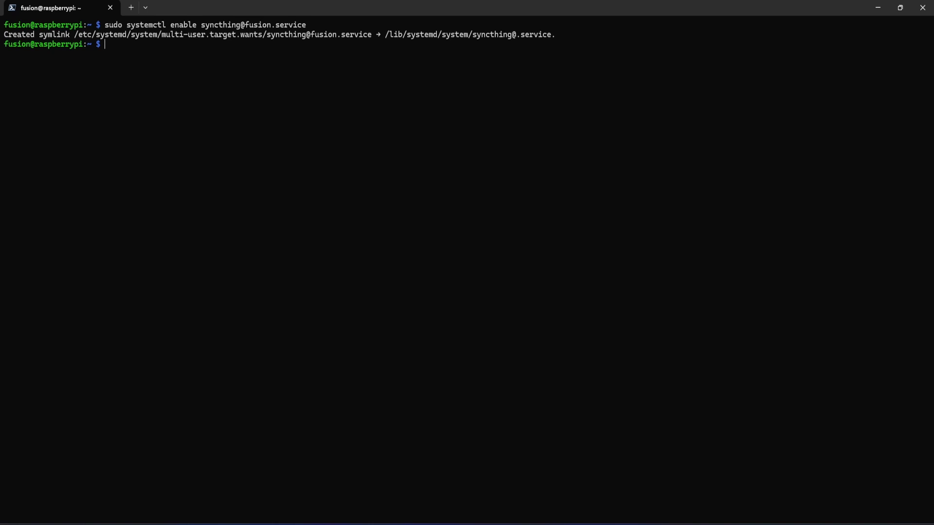
text(sudo reboot)
key(Return)
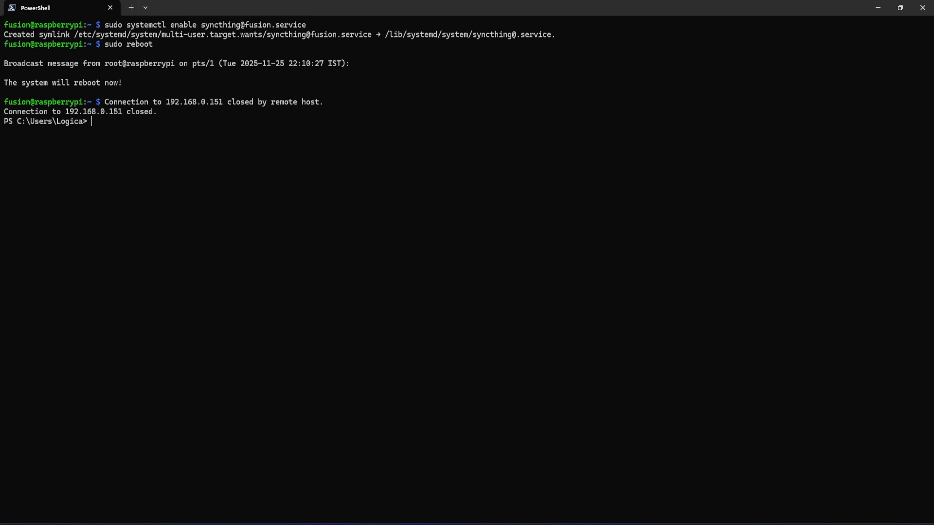
text(ss)
key(Right)
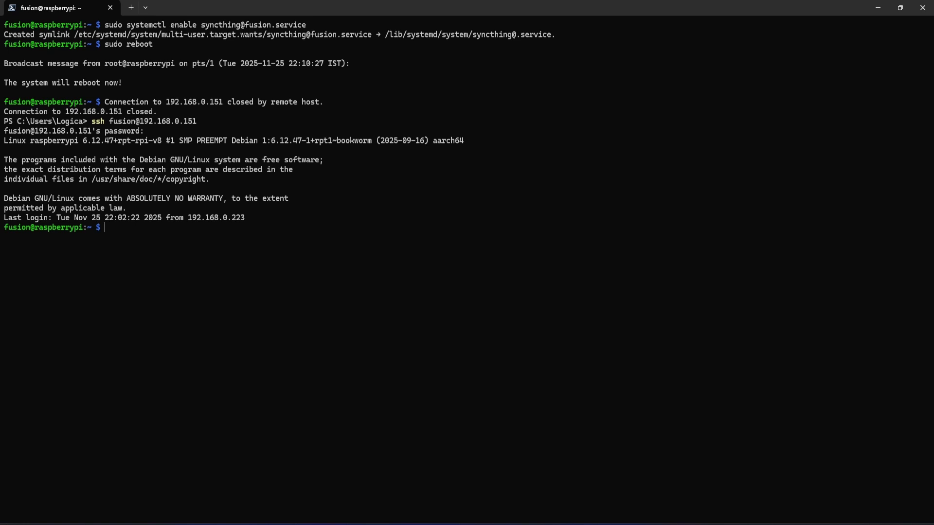
text(systemctl status syncthig)
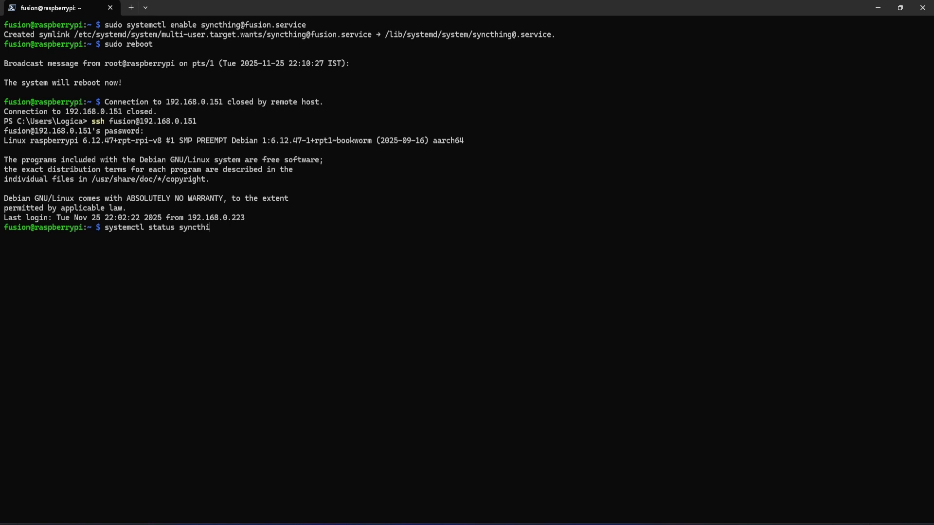
key(BackSpace)
text(ng@fusion.service)
key(Return)
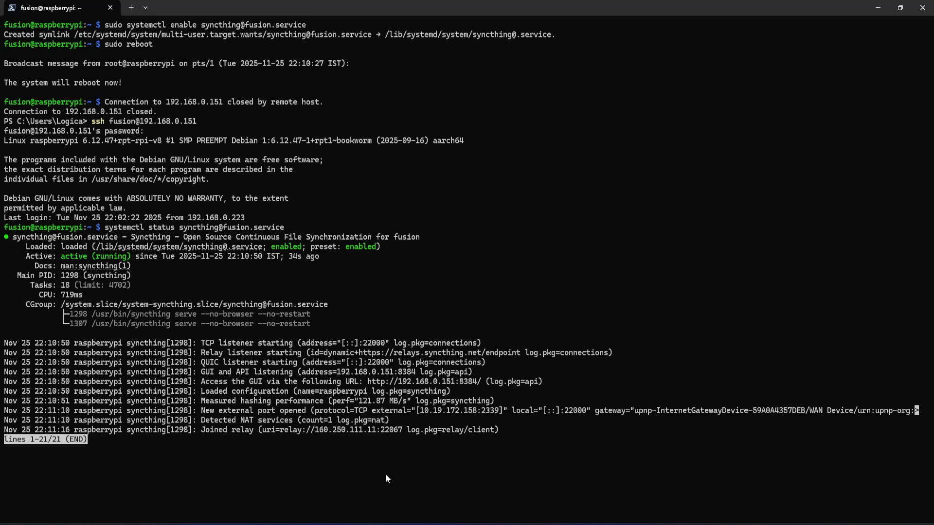
key(Return)
key(ctrl+c)
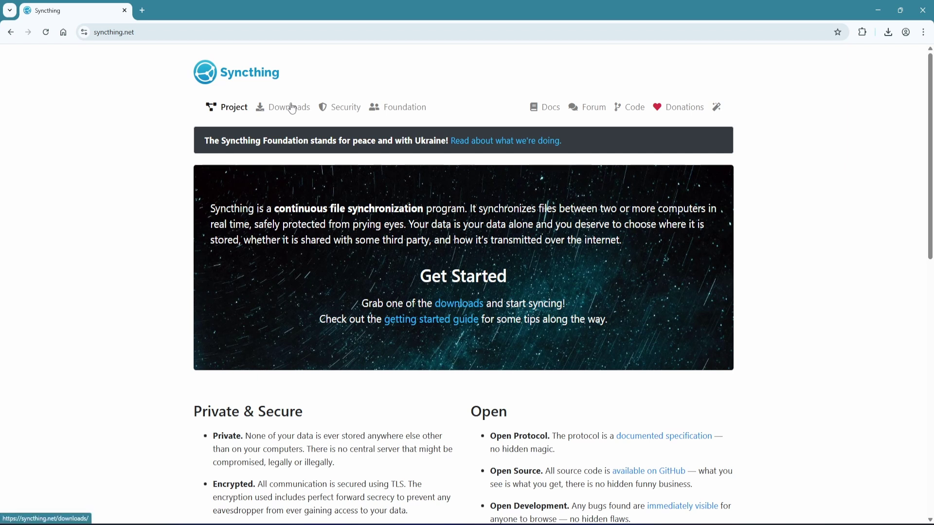
- In the browser, review the download options on syncthing.net and open the SyncTrayzor v2 release page
click(299, 104)
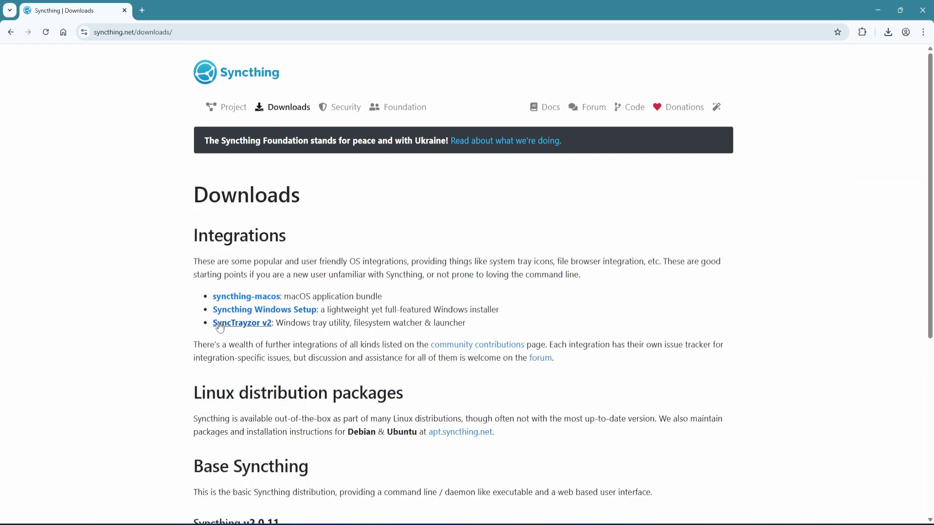
scroll(163, 315, down, 5)
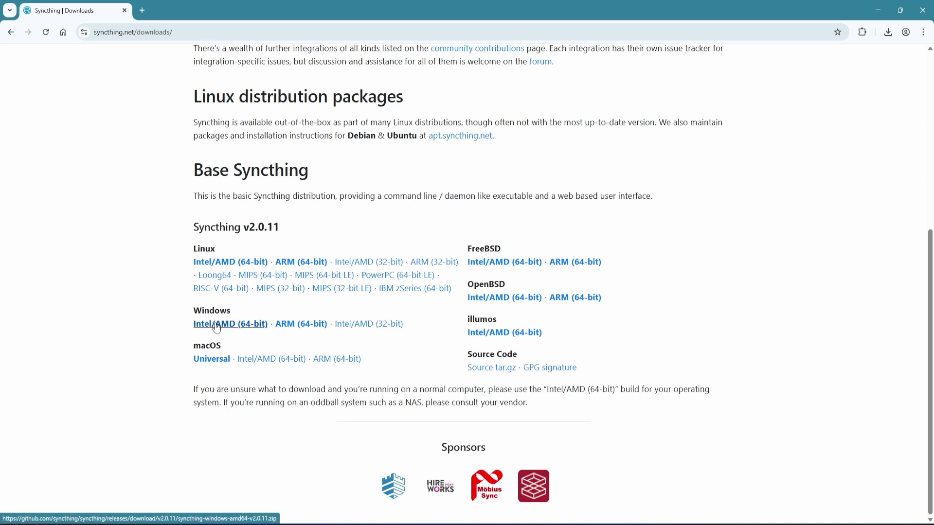
scroll(145, 323, up, 5)
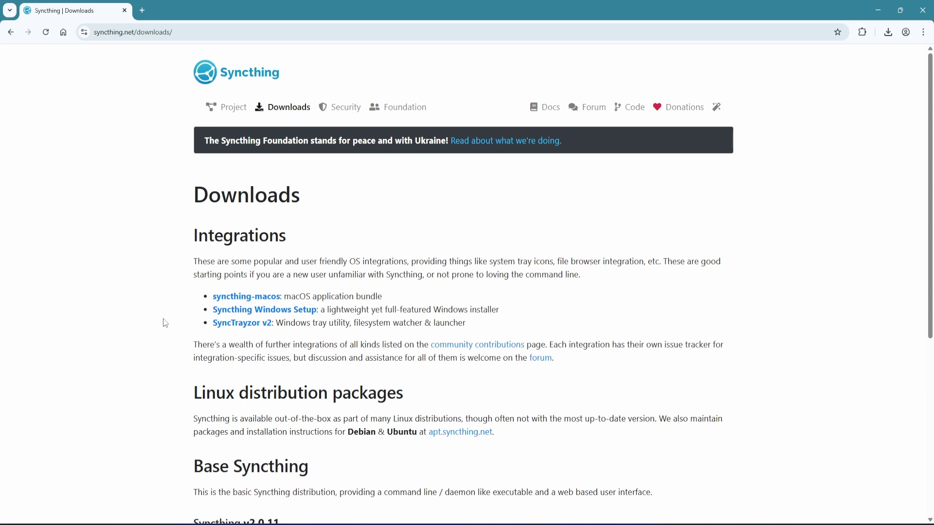
click(242, 327)
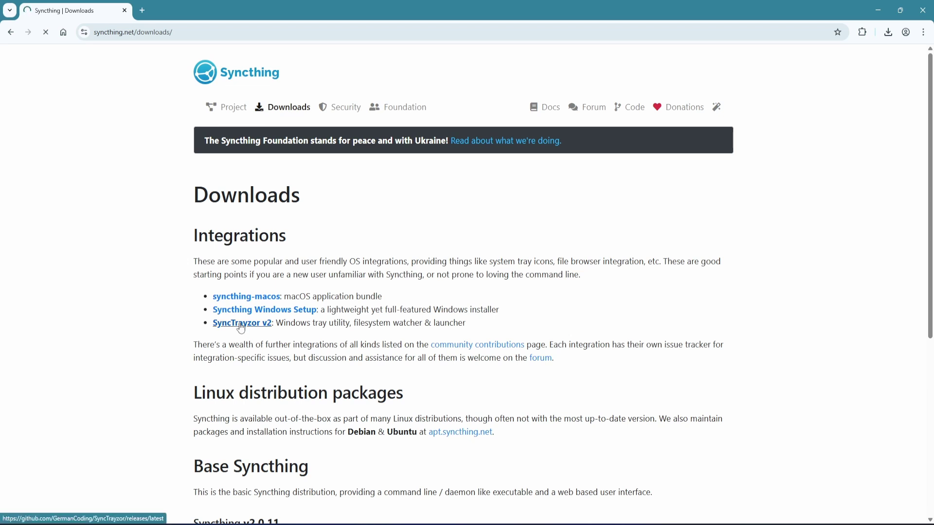
- Download SyncTrayzorSetup-x64.exe from the release assets, check the download history and minimize the browser
scroll(314, 323, down, 2)
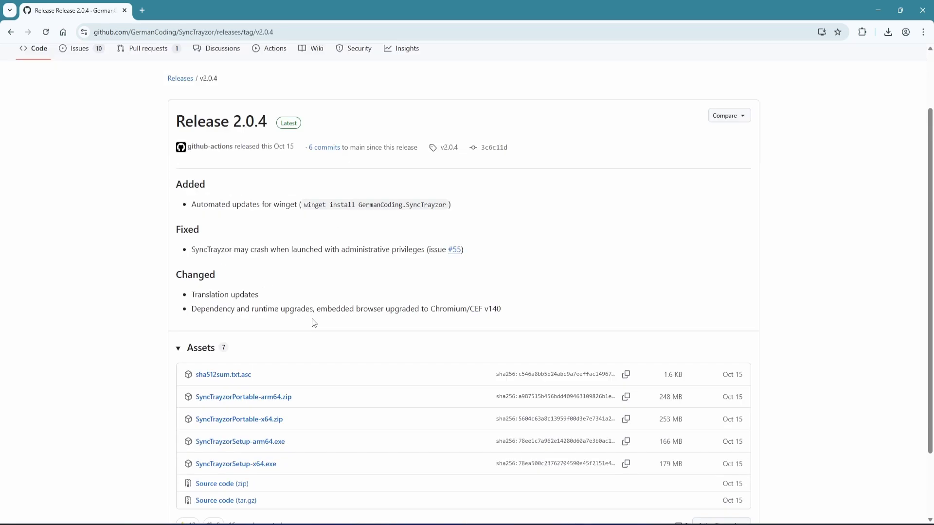
scroll(314, 322, down, 2)
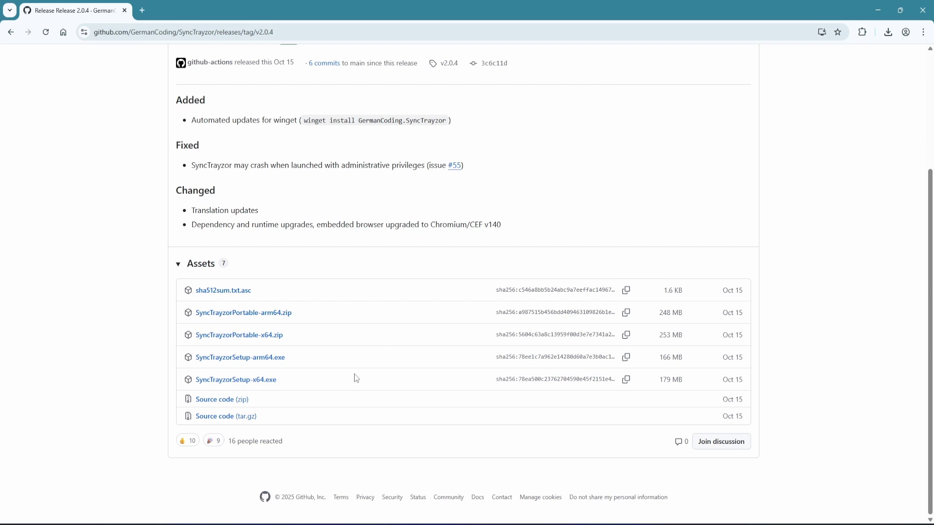
click(231, 382)
click(889, 32)
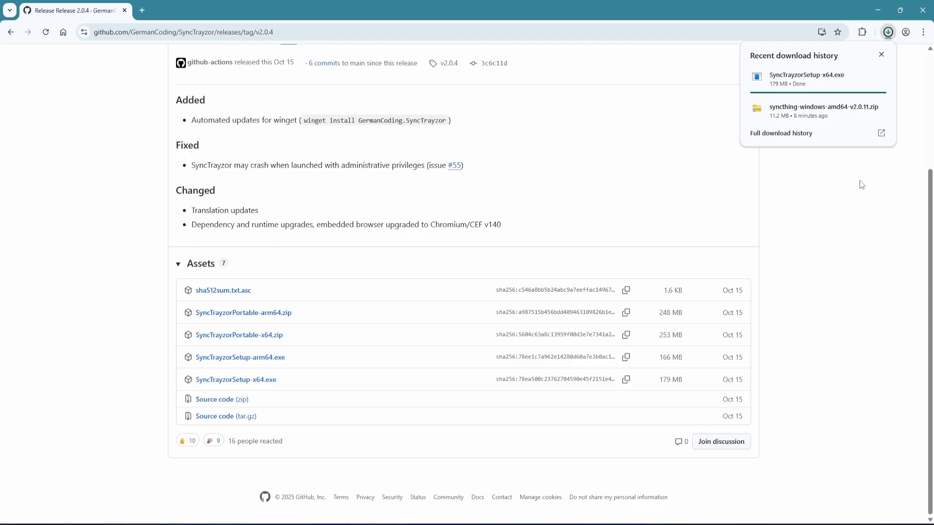
click(860, 185)
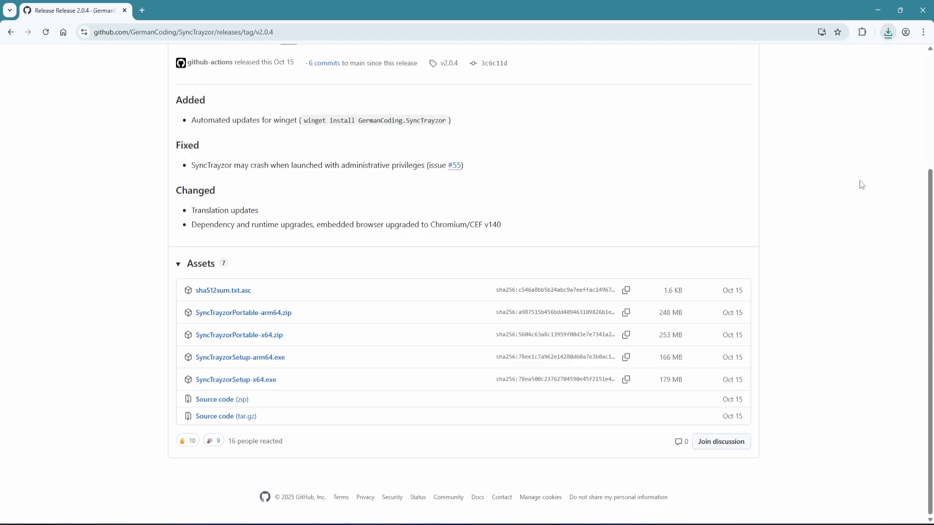
click(877, 5)
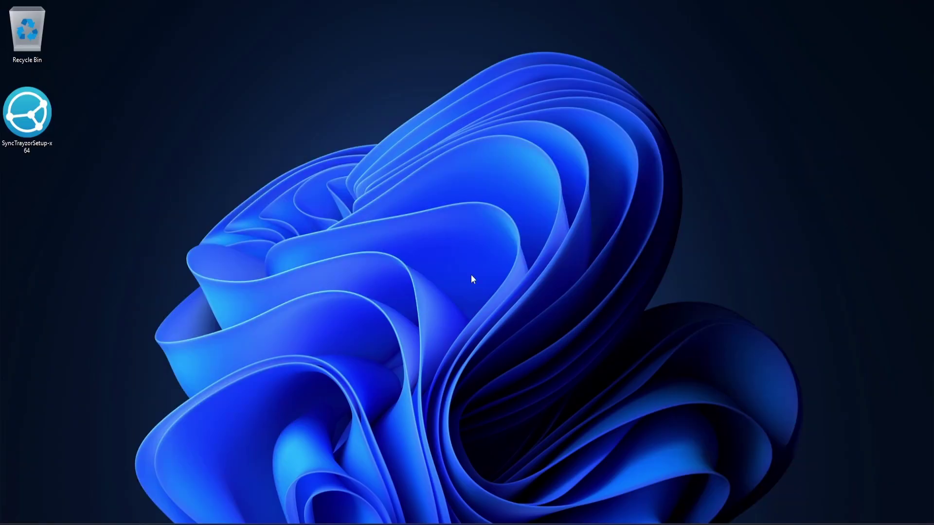
- Run the SyncTrayzorSetup-x64 installer from the desktop despite the SmartScreen warning and choose to install for all users
double_click(40, 125)
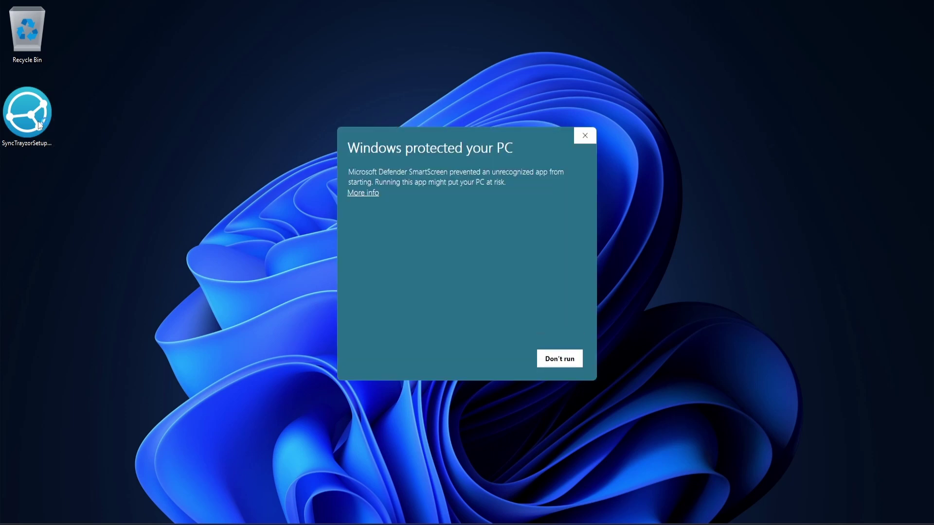
click(373, 195)
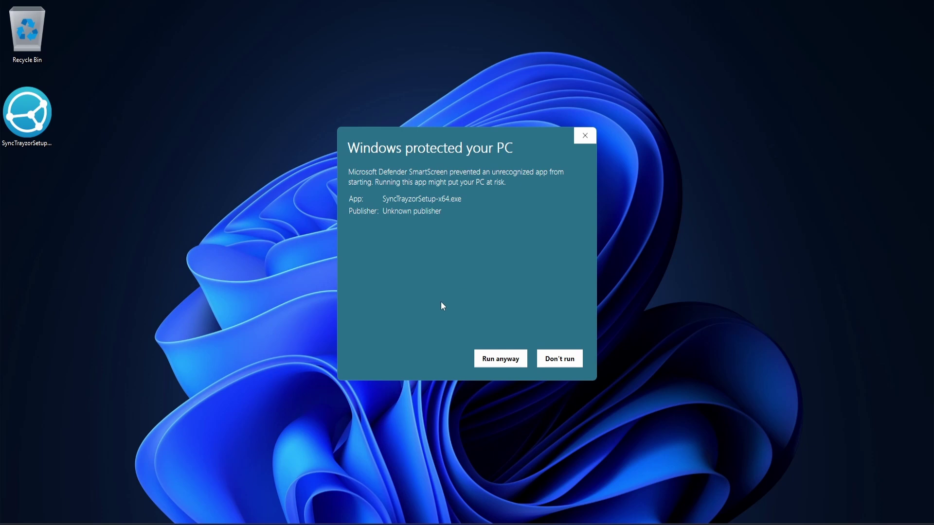
click(499, 358)
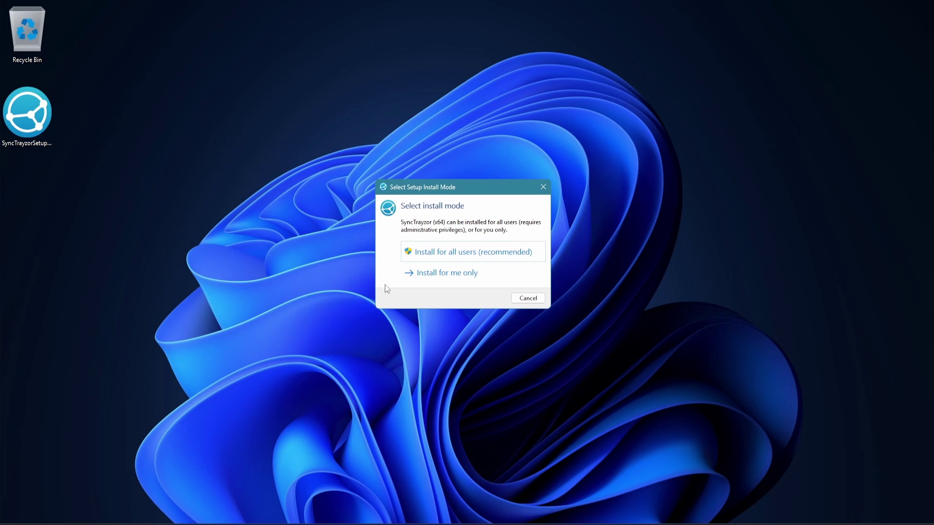
click(488, 253)
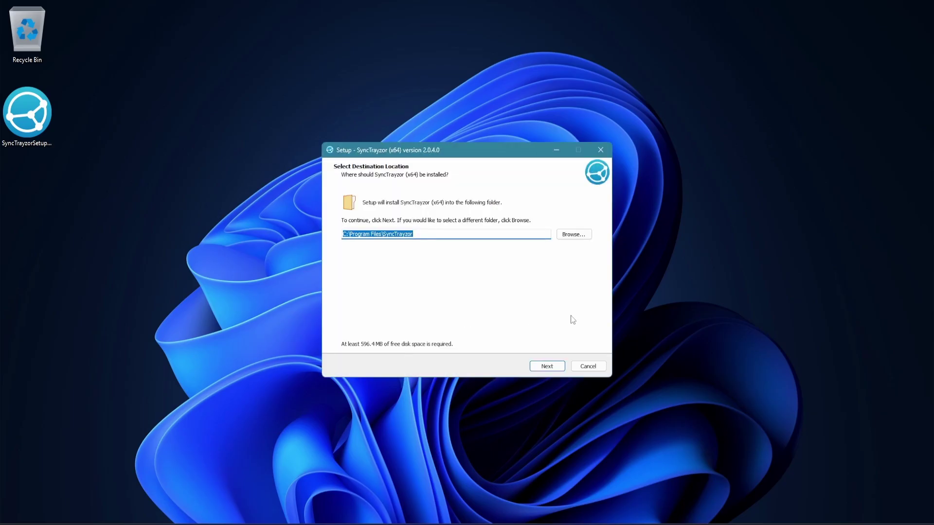
- Install SyncTrayzor into C:\Program Files\SyncTrayzor and finish the setup with Launch SyncTrayzor unchecked
click(553, 368)
click(553, 370)
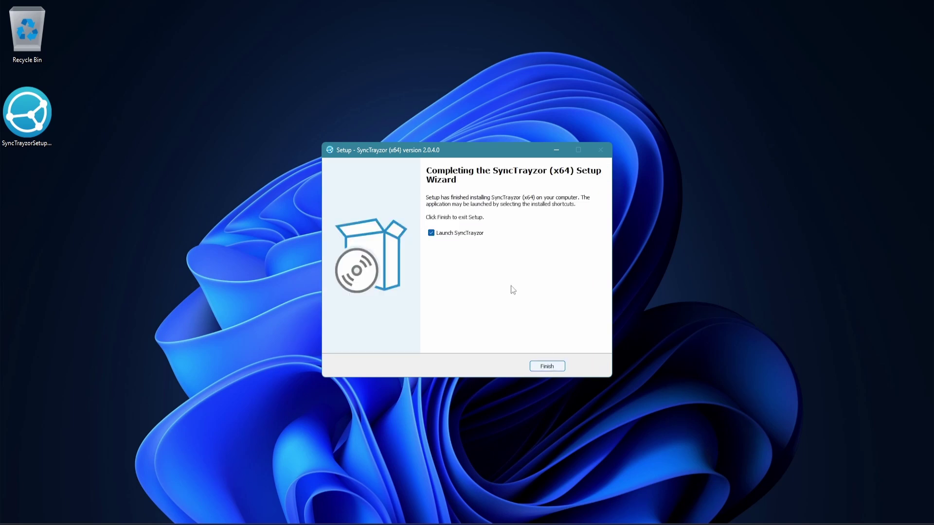
click(477, 238)
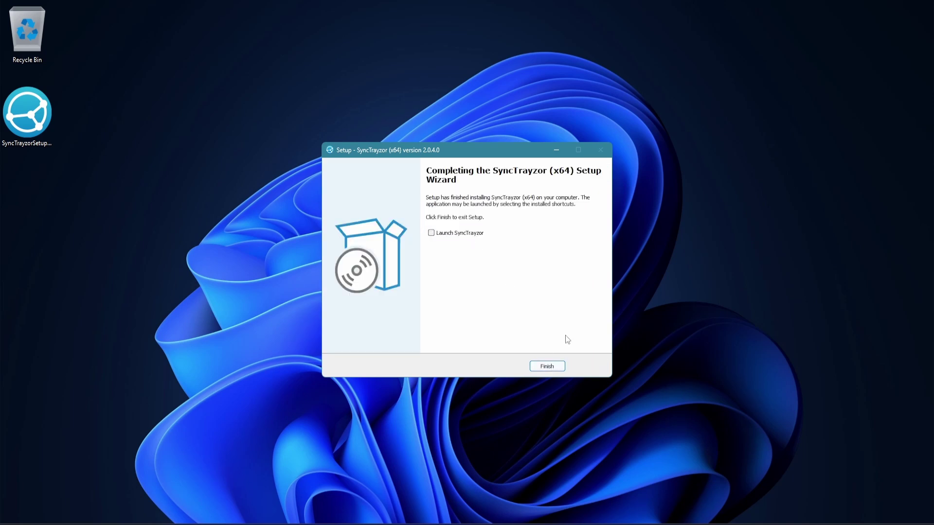
click(564, 367)
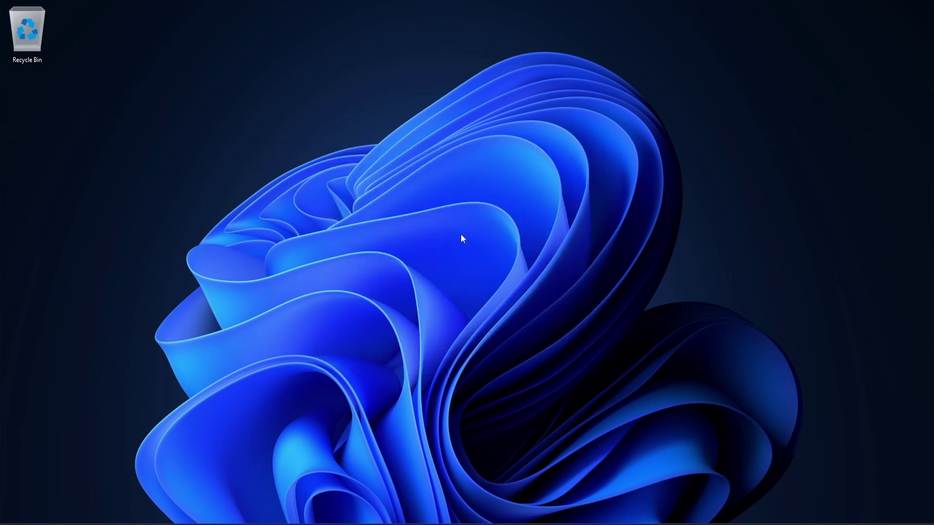
- Switch to the browser, open 192.168.0.151/#/login and log in to openmediavault with the saved admin username and password
click(557, 523)
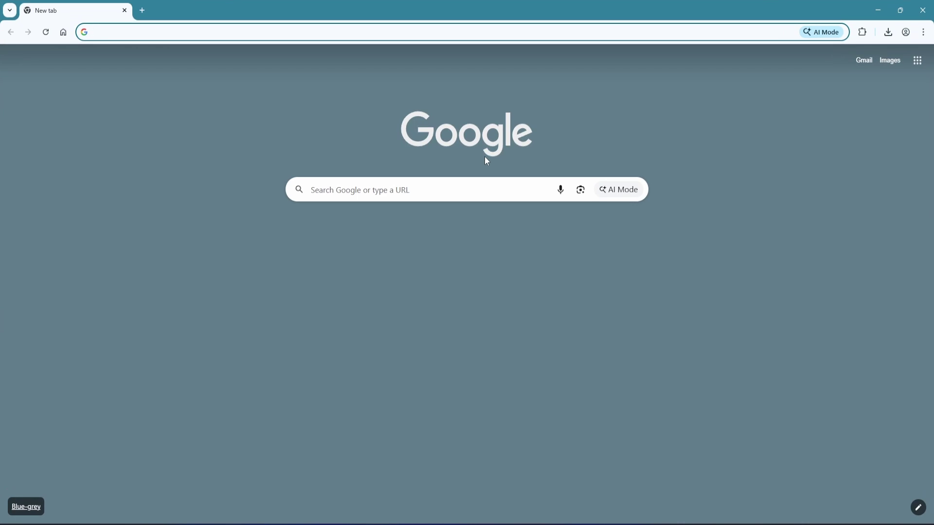
text(19)
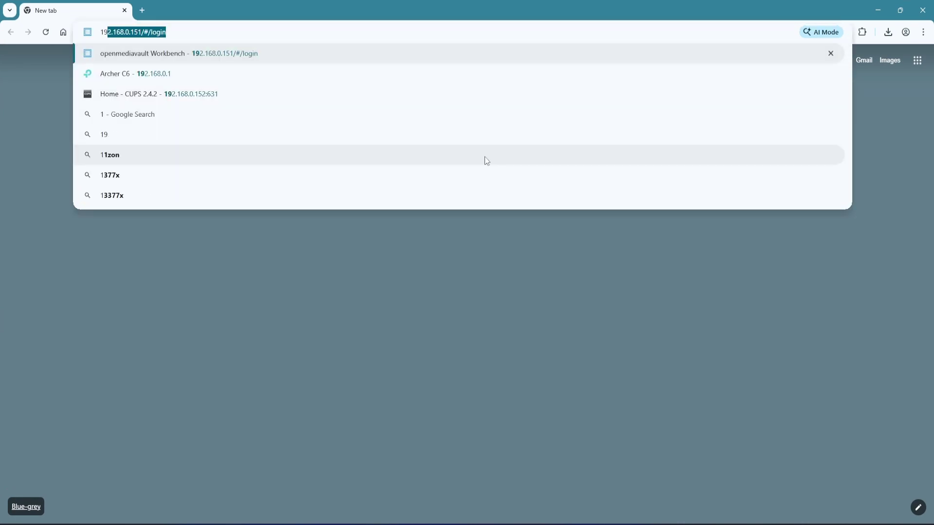
text(2)
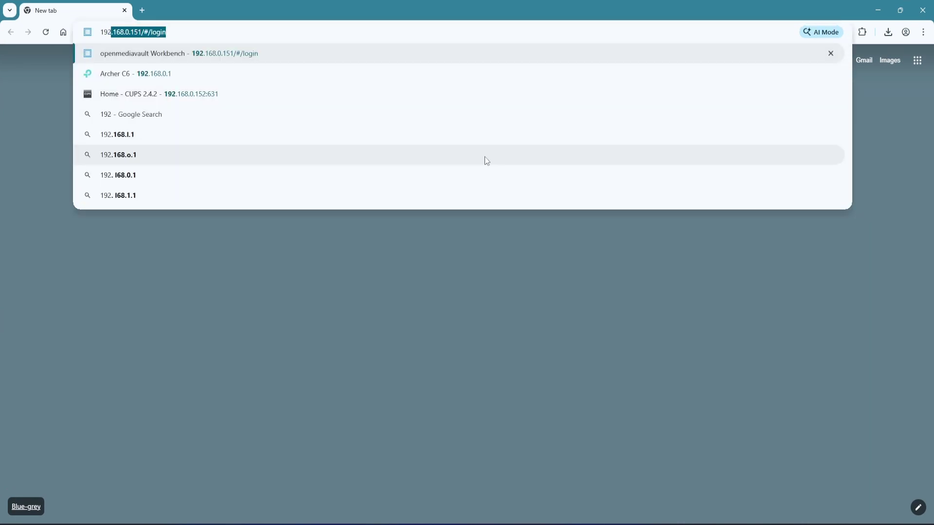
key(Return)
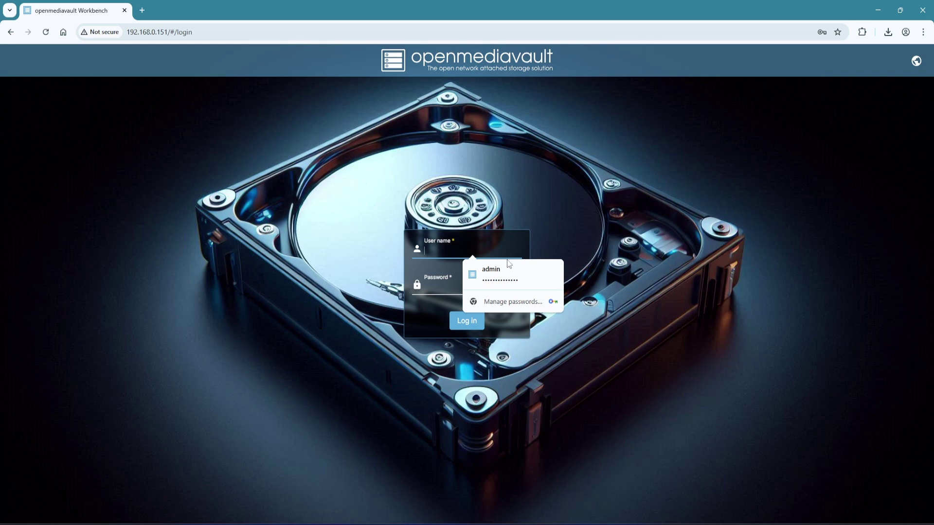
click(506, 275)
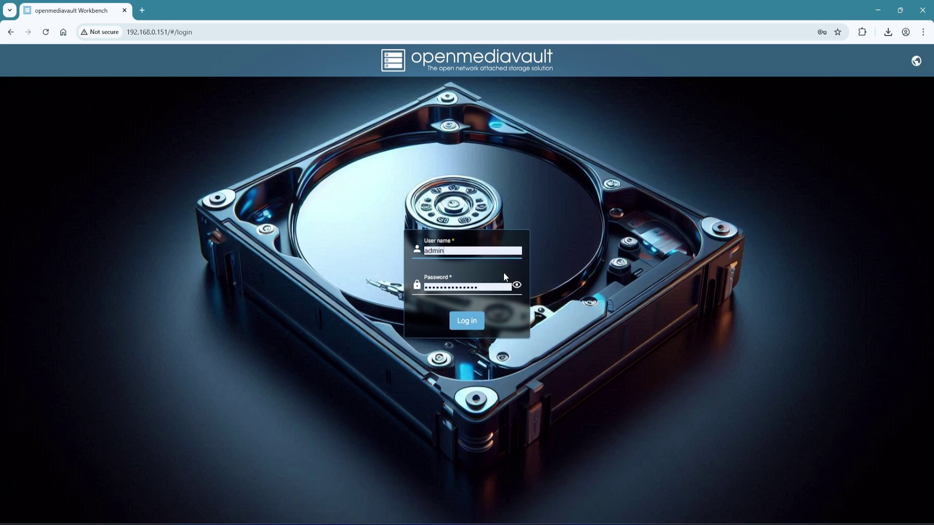
click(473, 321)
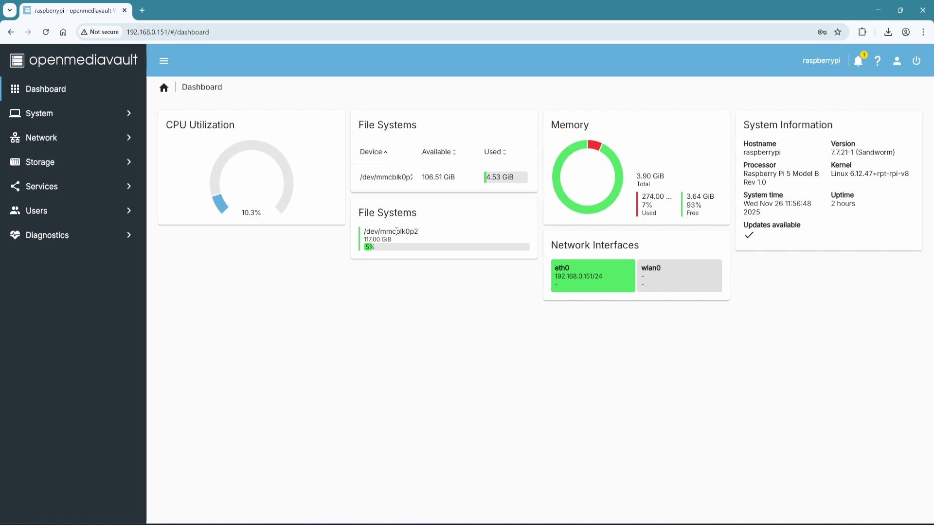
- Create a shared folder named xyz on the /dev/mmcblk0p2 file system and apply the pending configuration changes
click(73, 164)
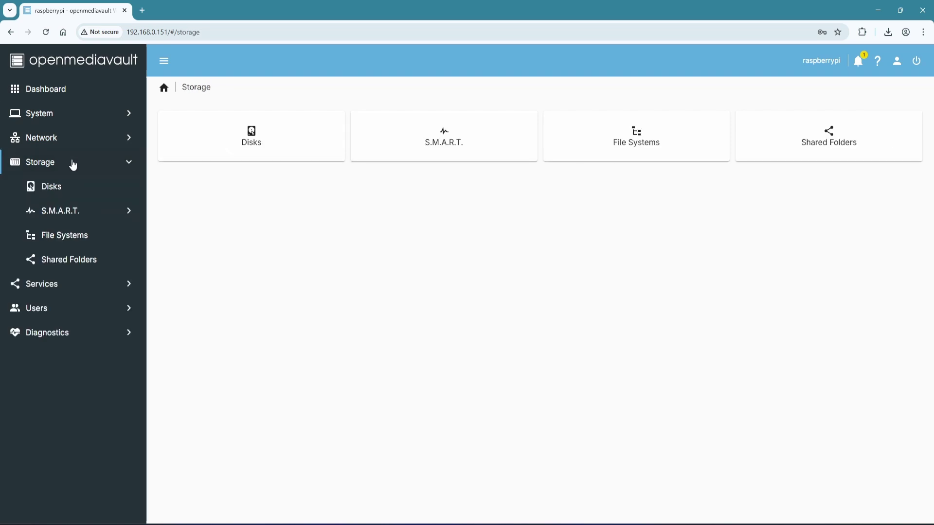
click(73, 260)
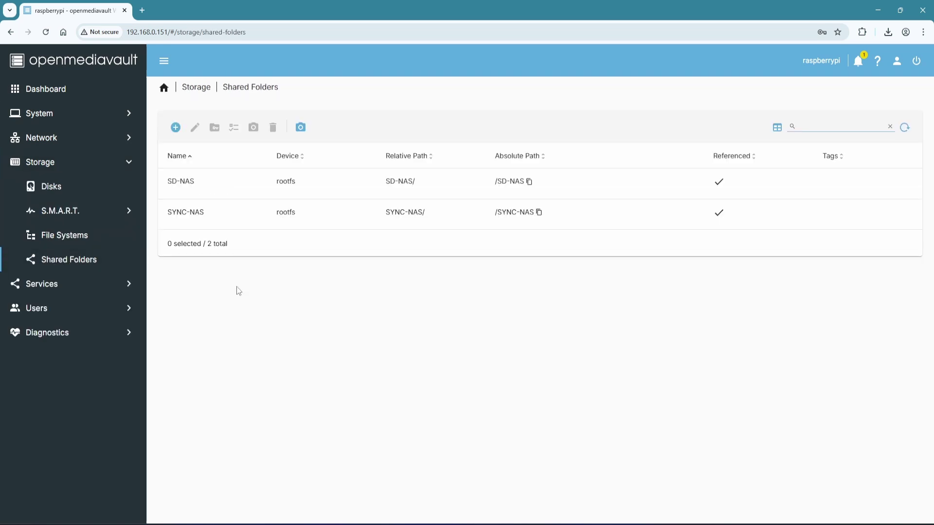
click(175, 128)
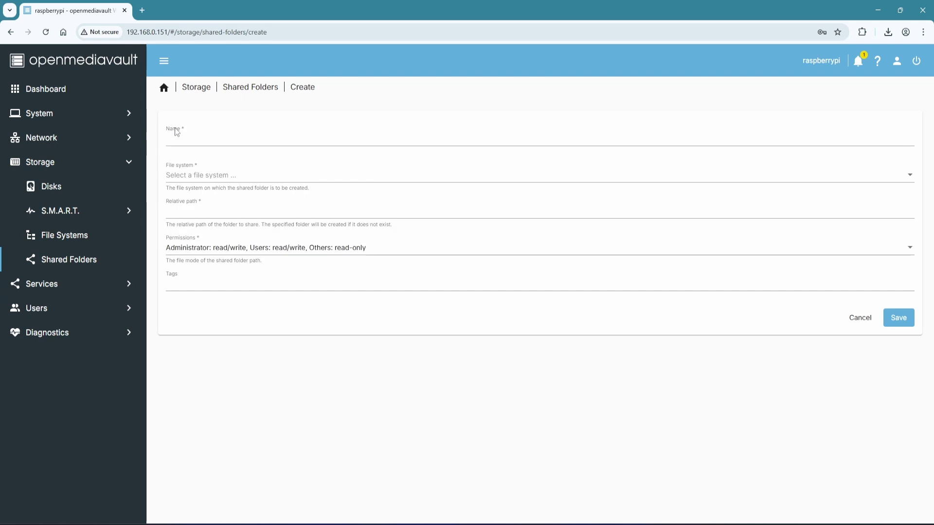
click(219, 140)
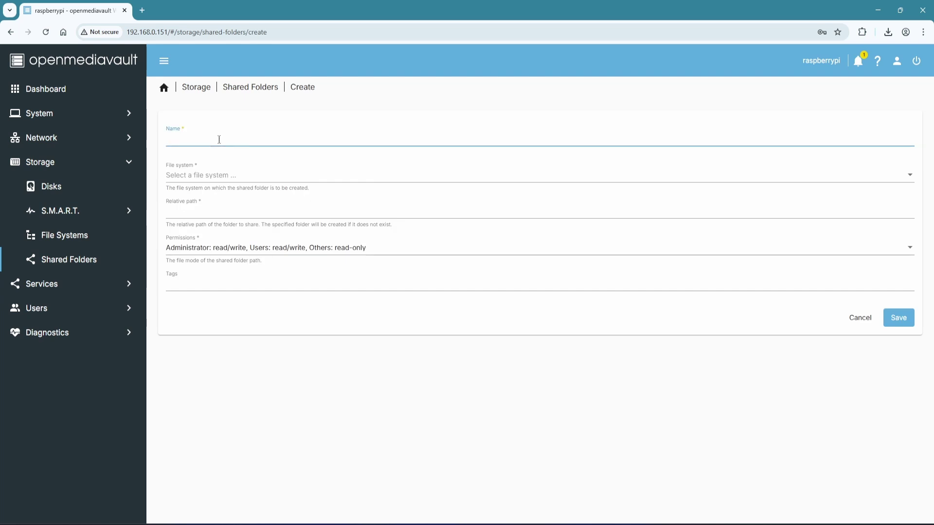
text(xyz)
click(217, 175)
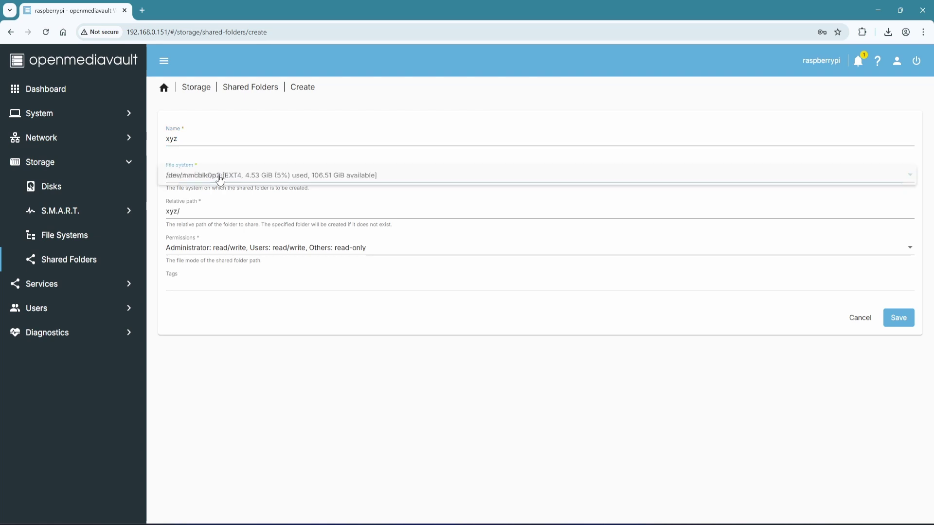
click(245, 177)
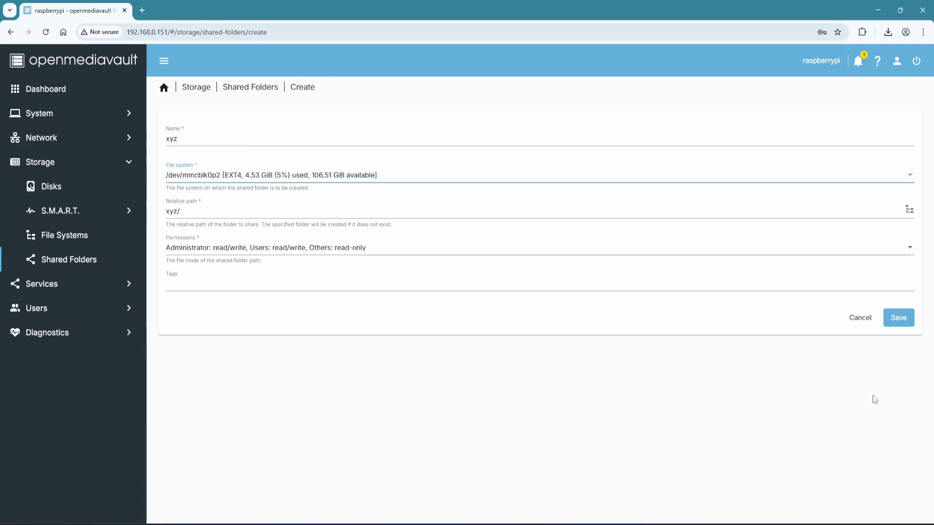
click(899, 321)
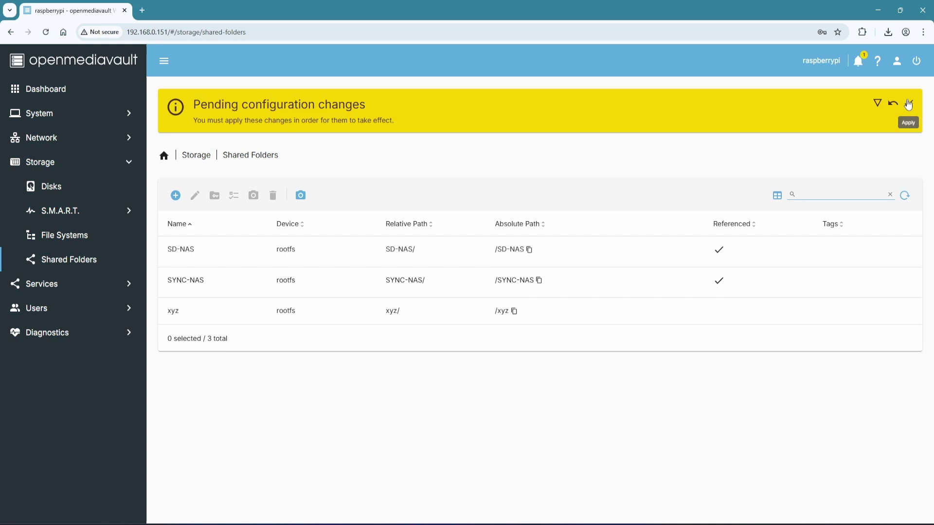
click(909, 103)
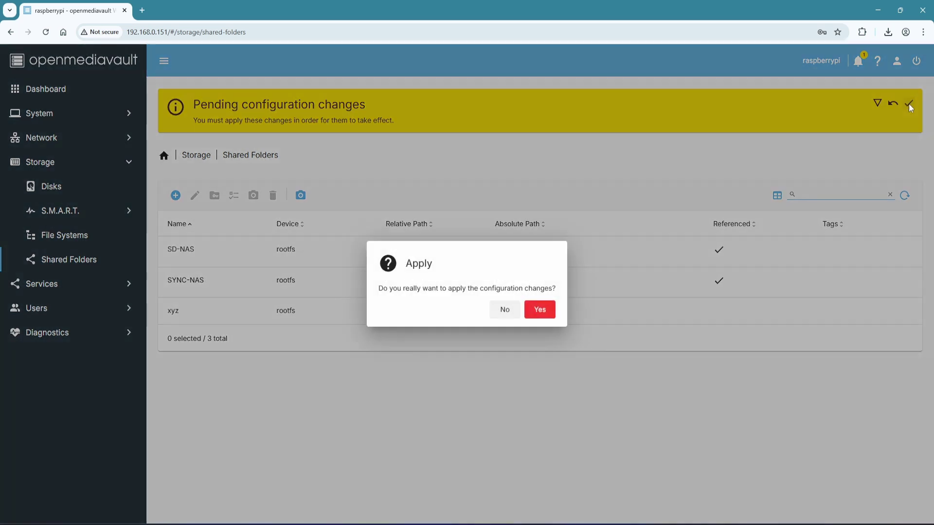
click(539, 309)
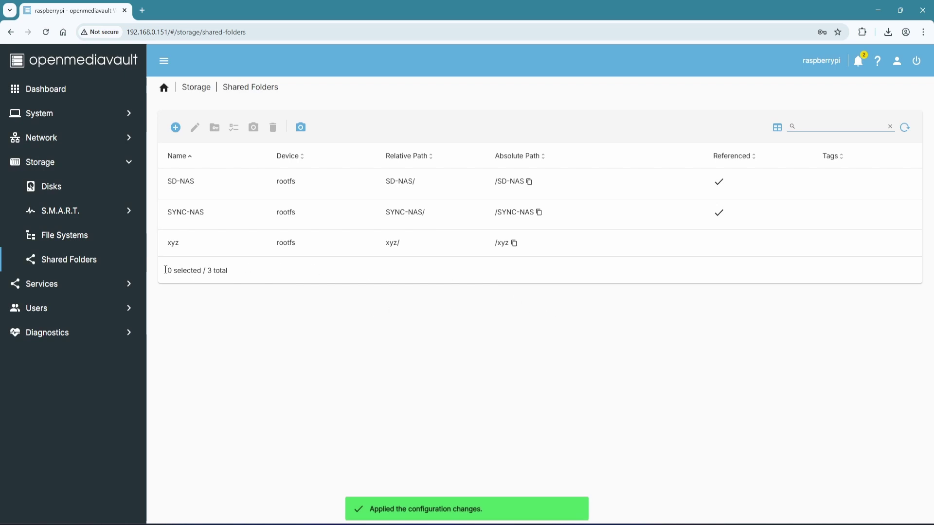
- Create an SMB/CIFS share for the xyz shared folder with the default options and apply the pending configuration changes
click(83, 284)
click(94, 290)
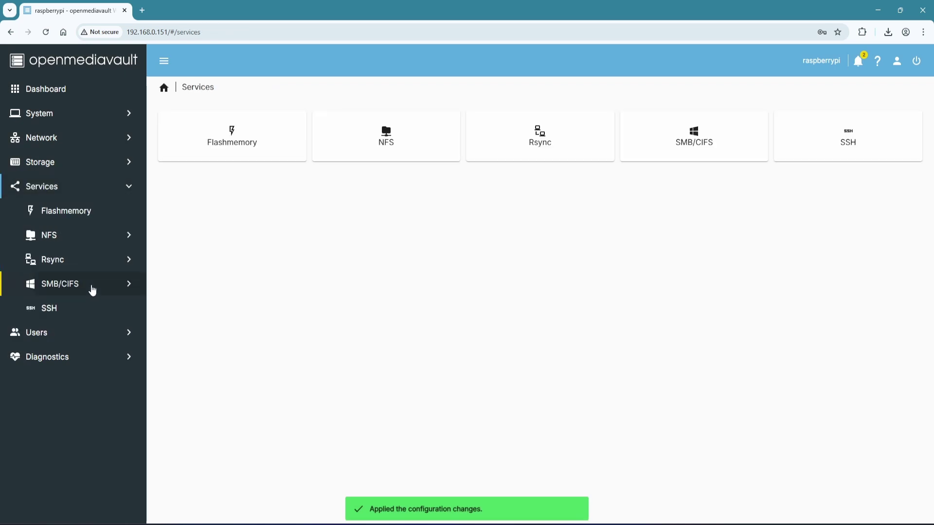
click(668, 140)
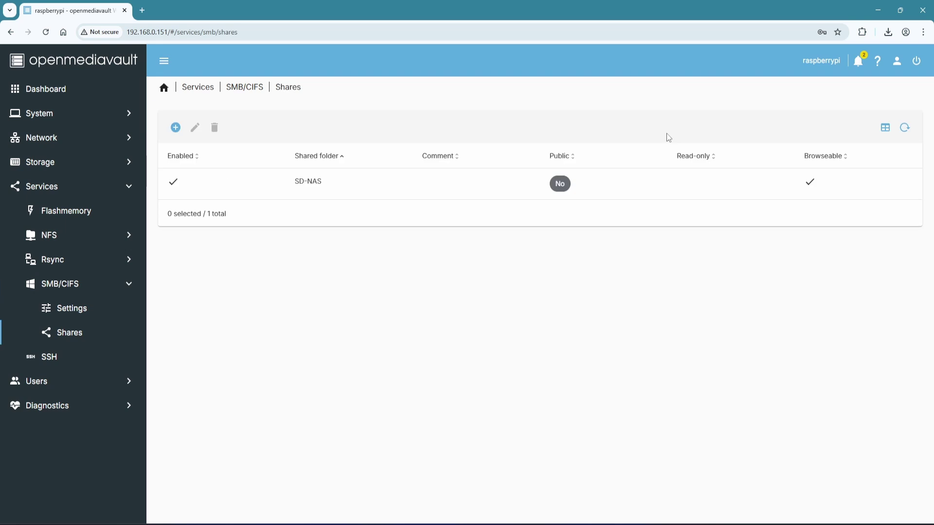
click(175, 128)
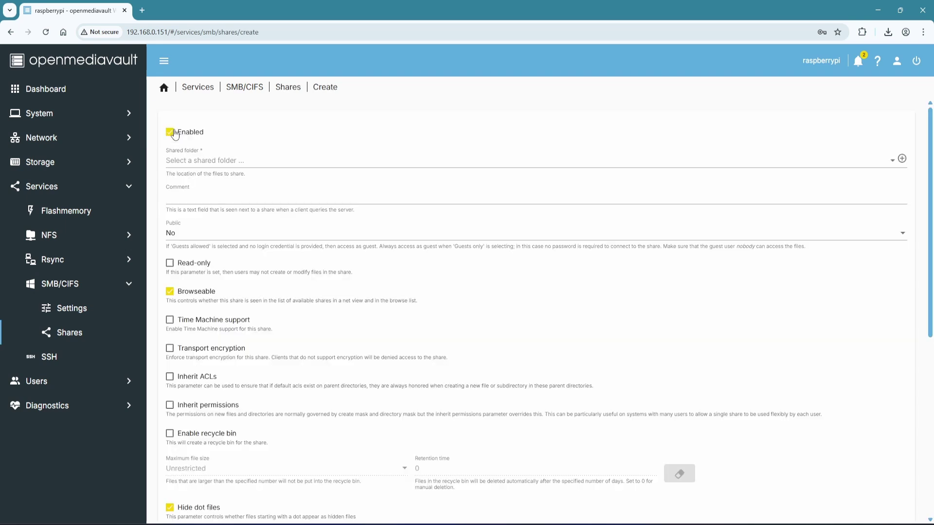
click(239, 160)
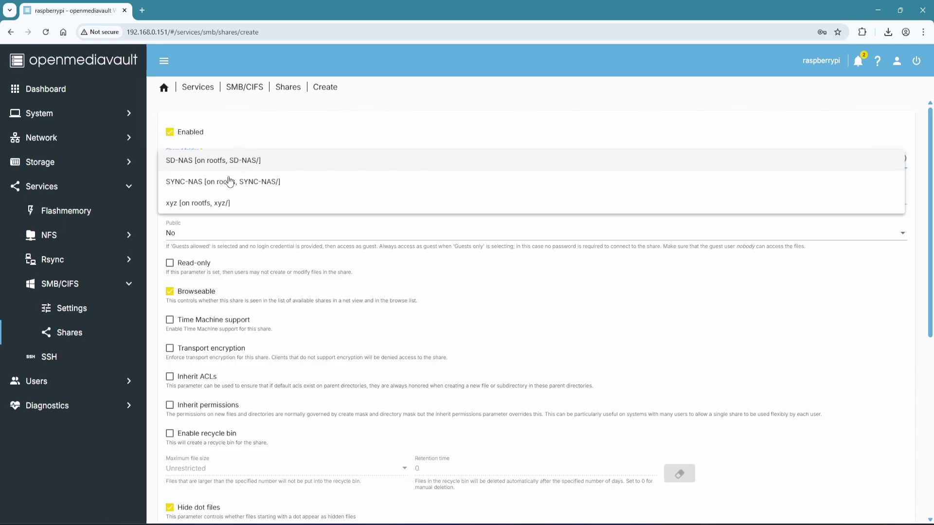
click(247, 205)
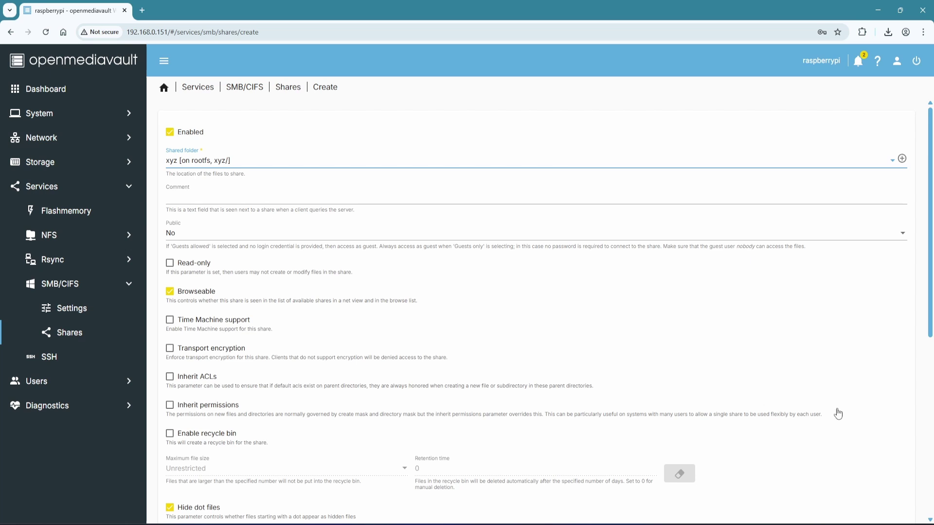
scroll(836, 412, down, 6)
scroll(844, 416, down, 1)
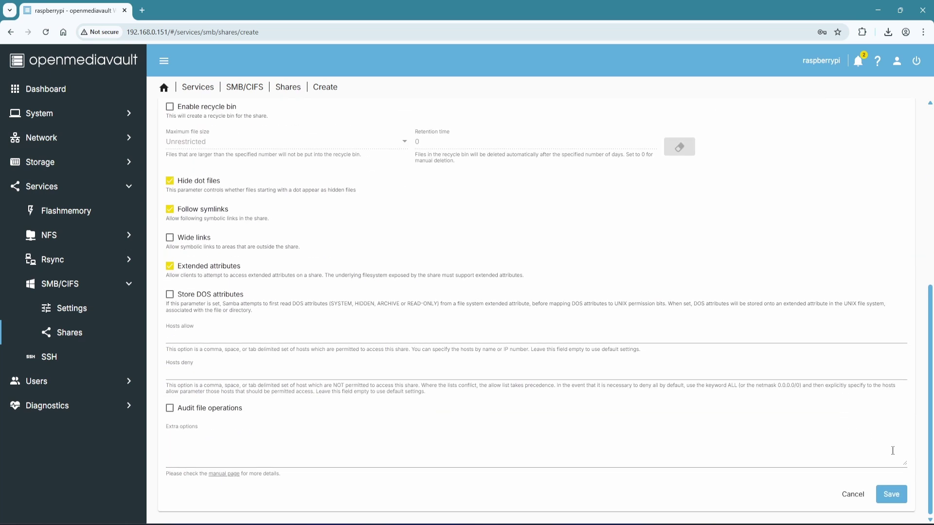
click(895, 495)
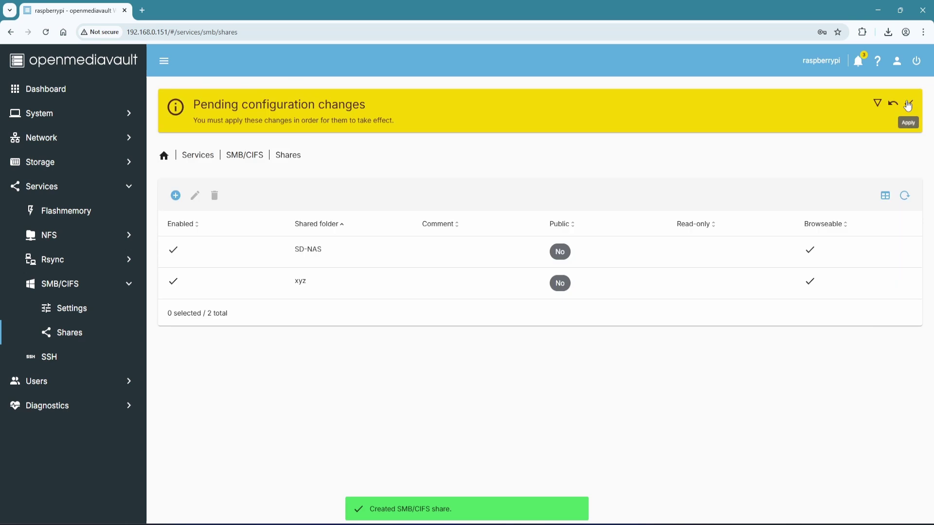
click(909, 103)
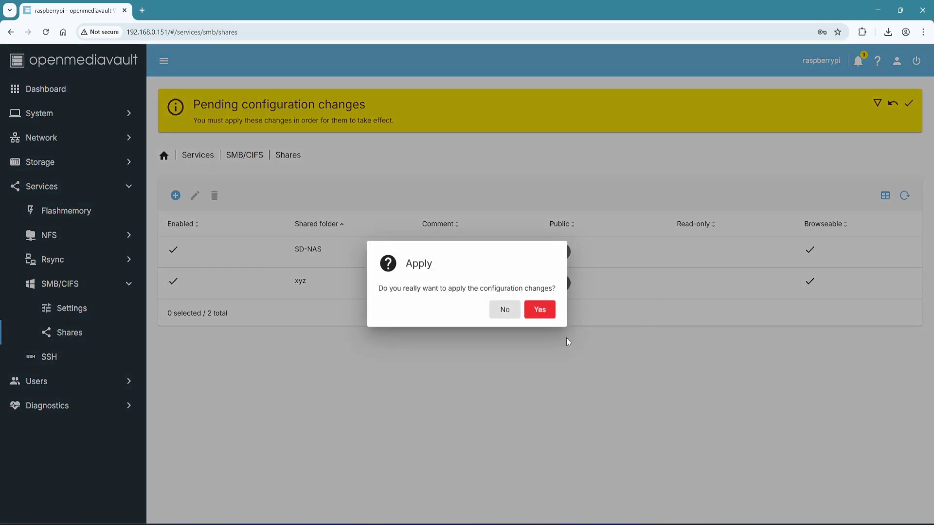
click(547, 314)
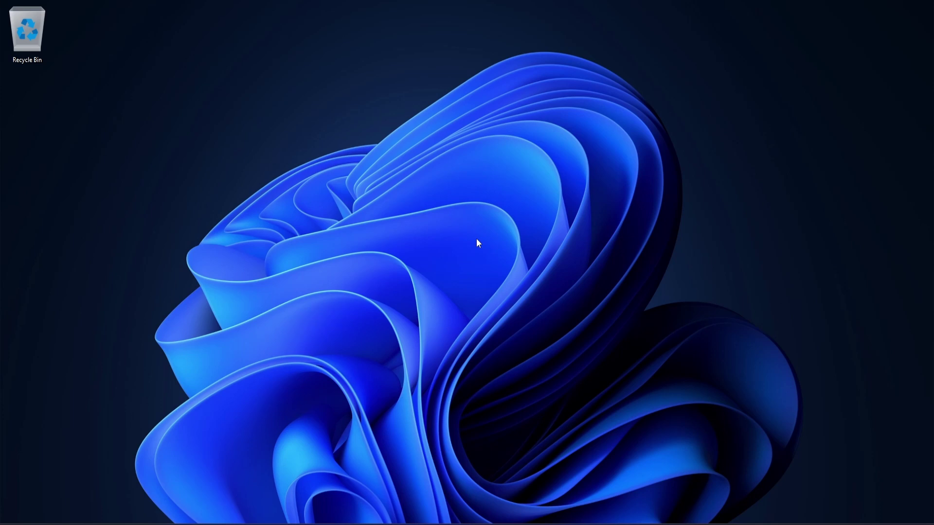
- Switch to File Explorer and map network drive Z: to the folder \\192.168.0.151\xyz
key(super+e)
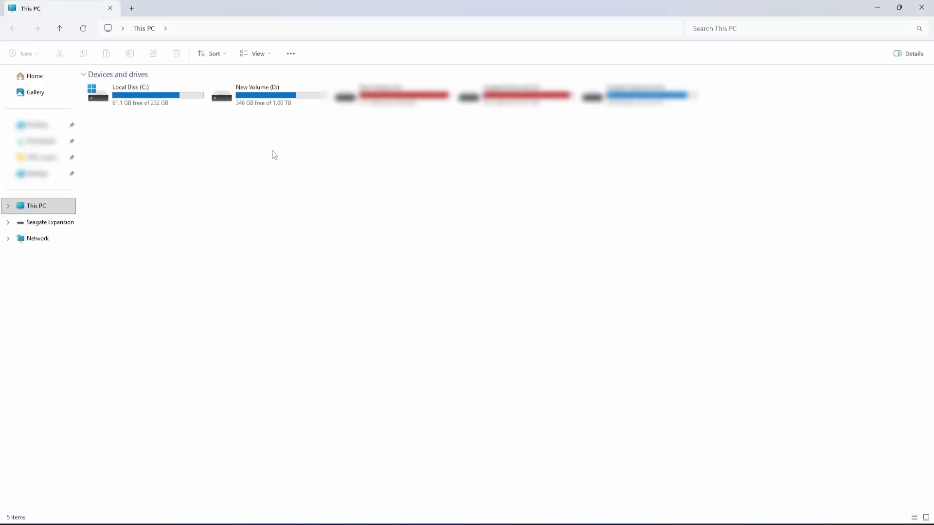
click(291, 54)
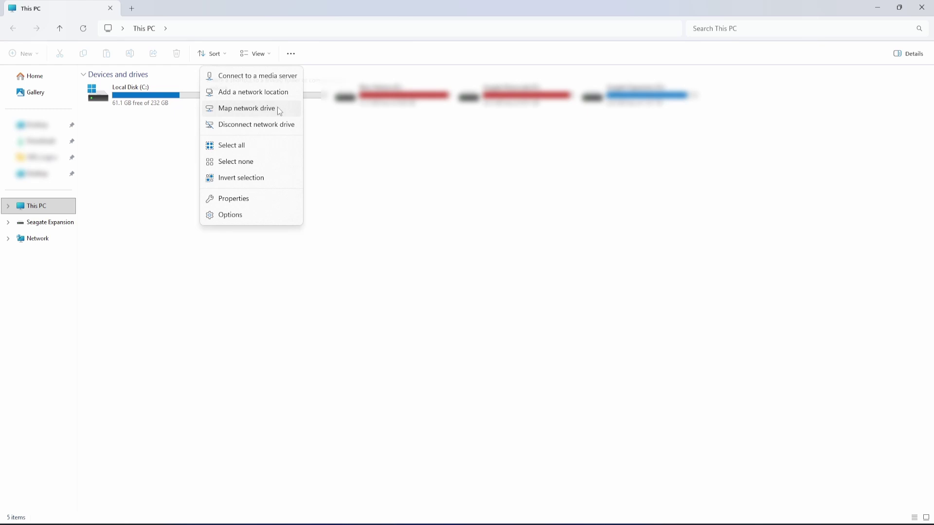
click(247, 108)
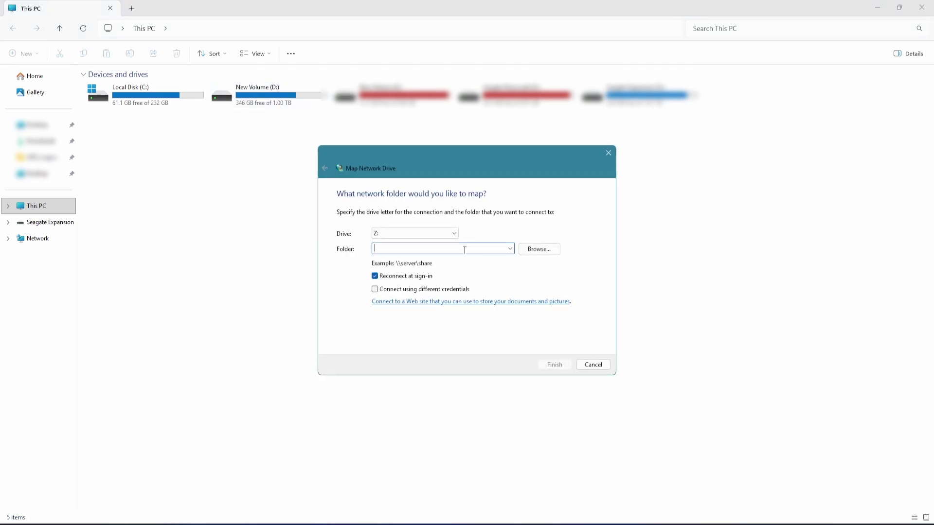
text(\\192.168.0.151\xyz)
click(547, 366)
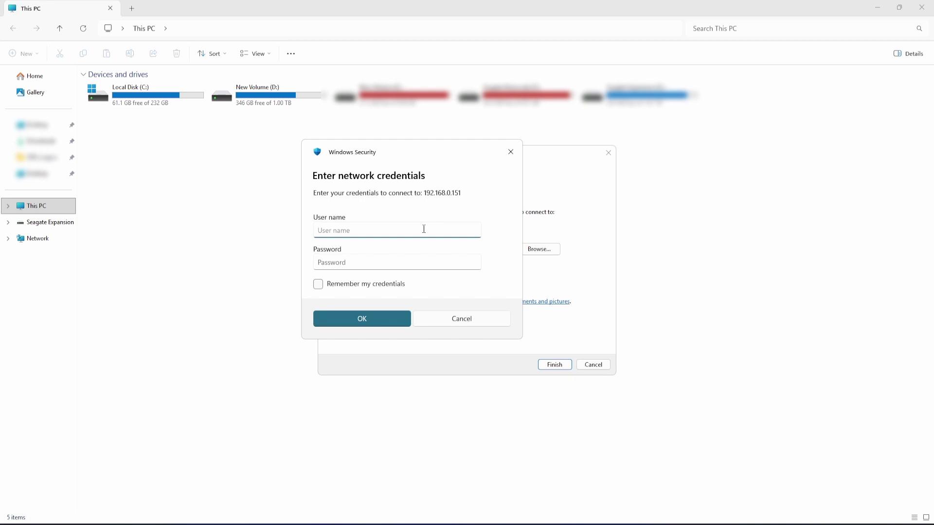
- Connect to the network share with user name fusion and the account password, and return to the desktop
text(fusion)
key(Tab)
text(****)
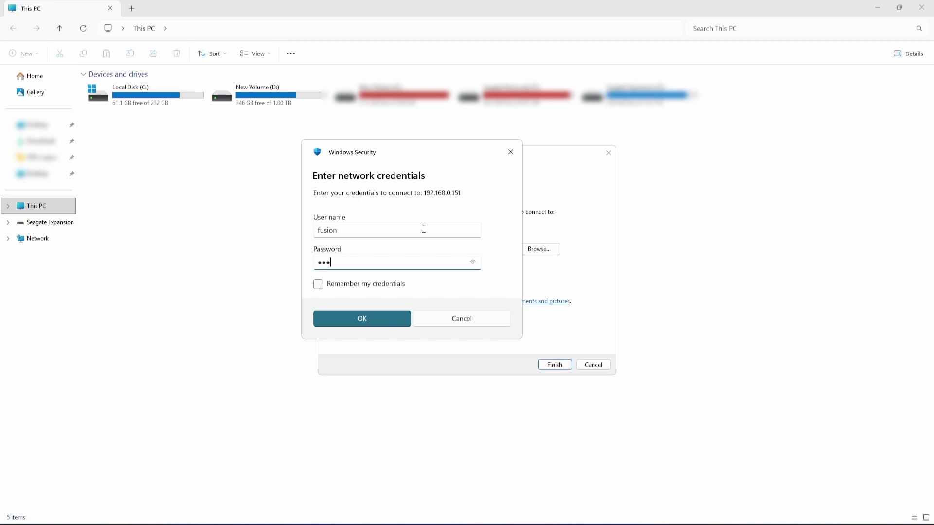
text(*)
click(386, 324)
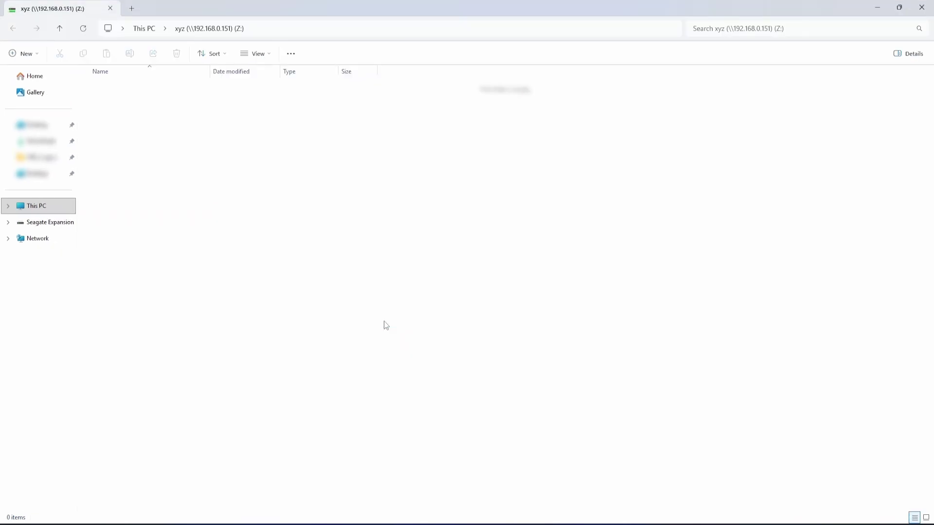
key(super+d)
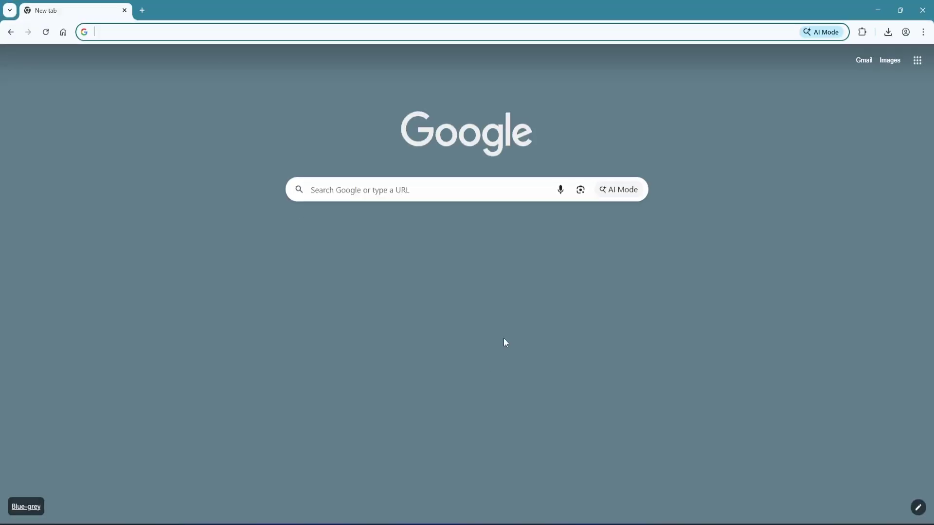
- Open the Syncthing web interface at 192.168.0.151:8384 in the browser and dismiss the GUI Authentication notice
text(192)
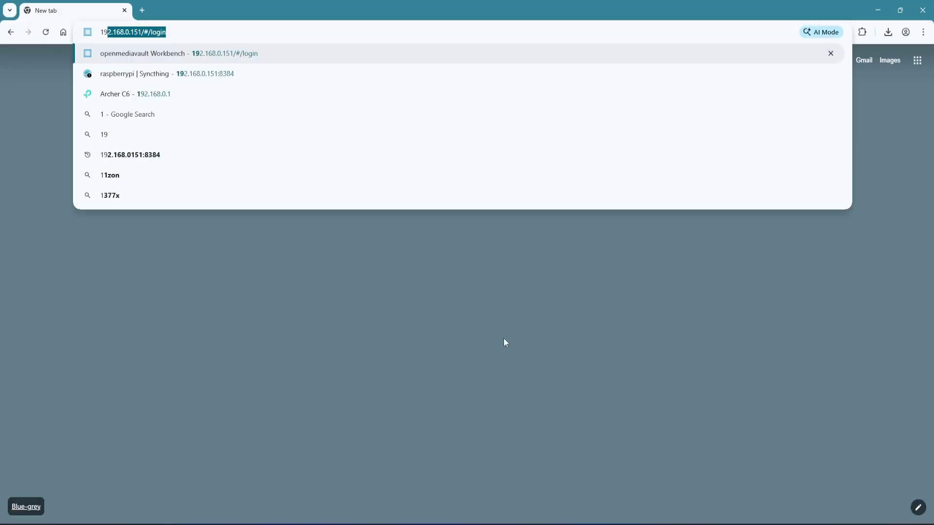
text(.)
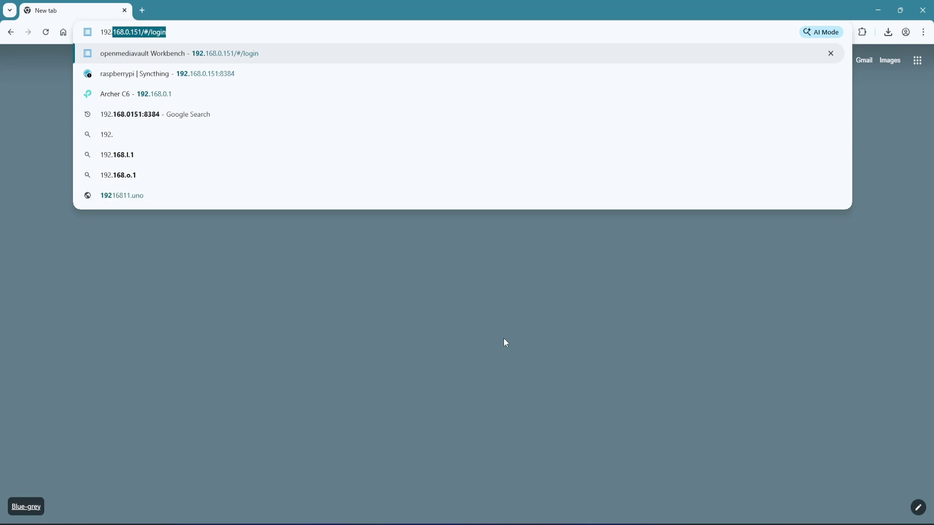
text(168.0.151)
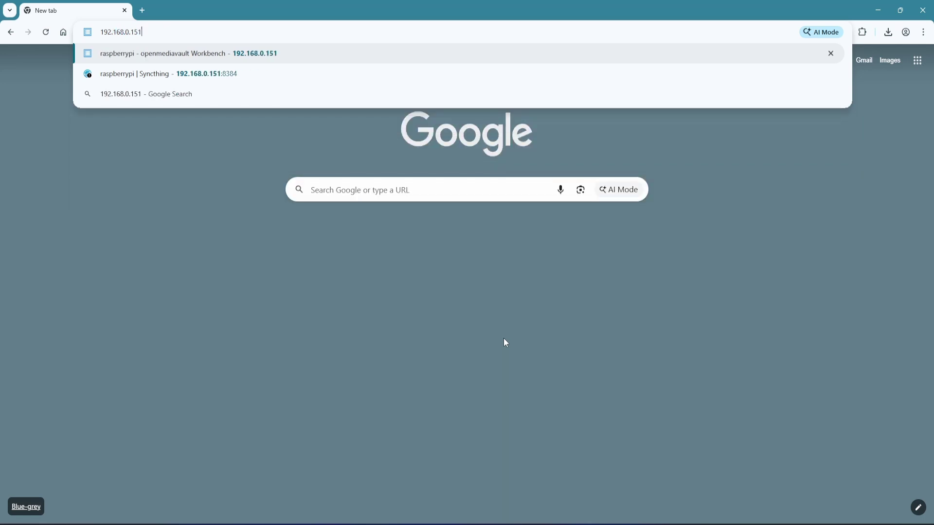
text(:8384)
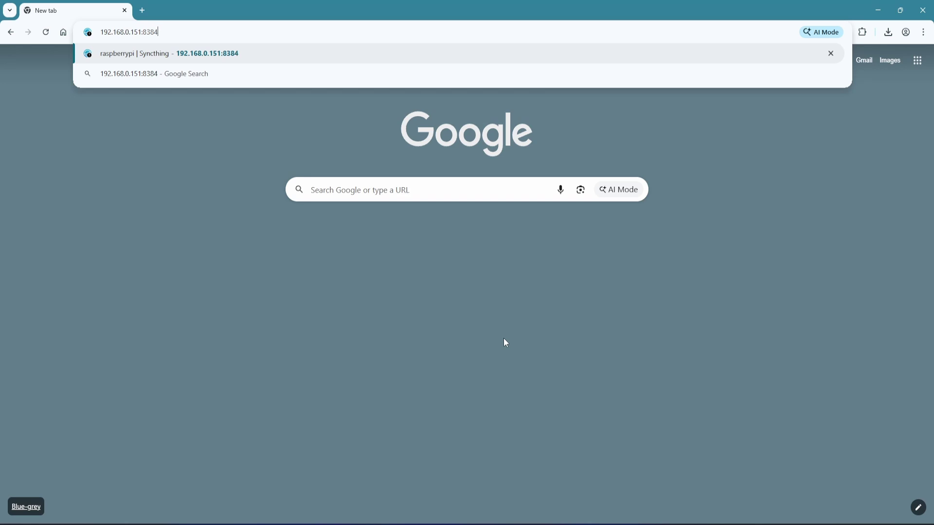
key(Return)
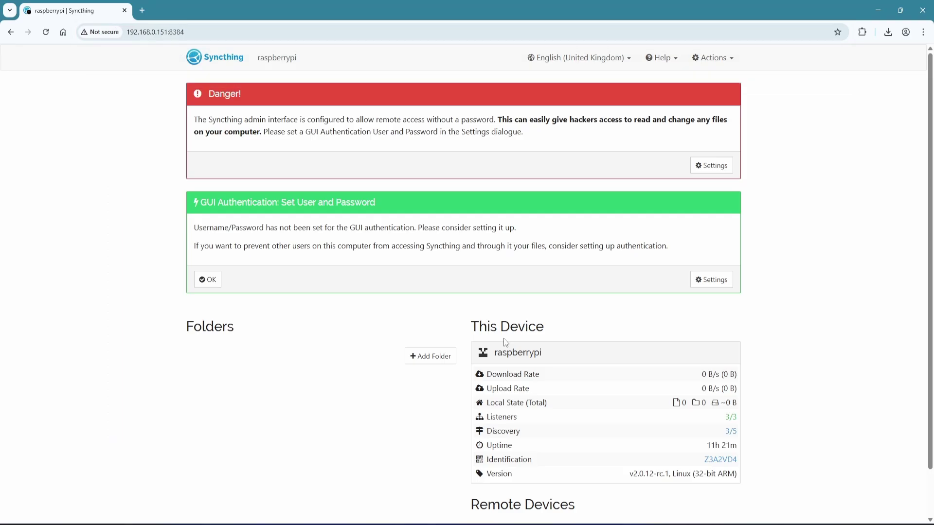
click(209, 280)
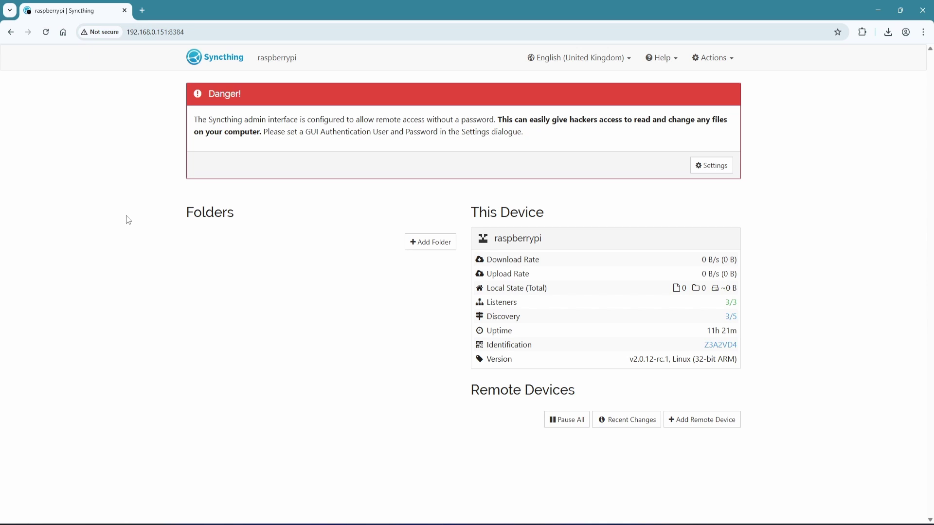
drag(185, 216, 236, 219)
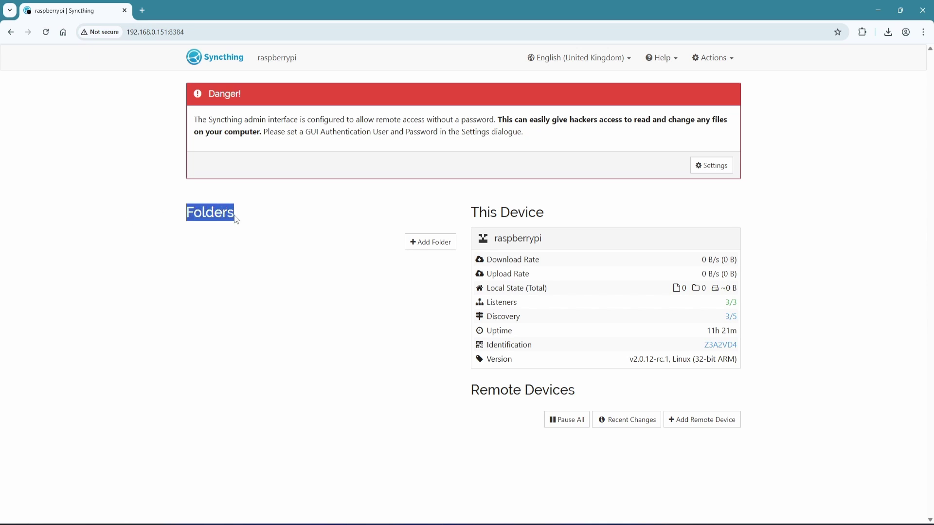
drag(469, 213, 543, 210)
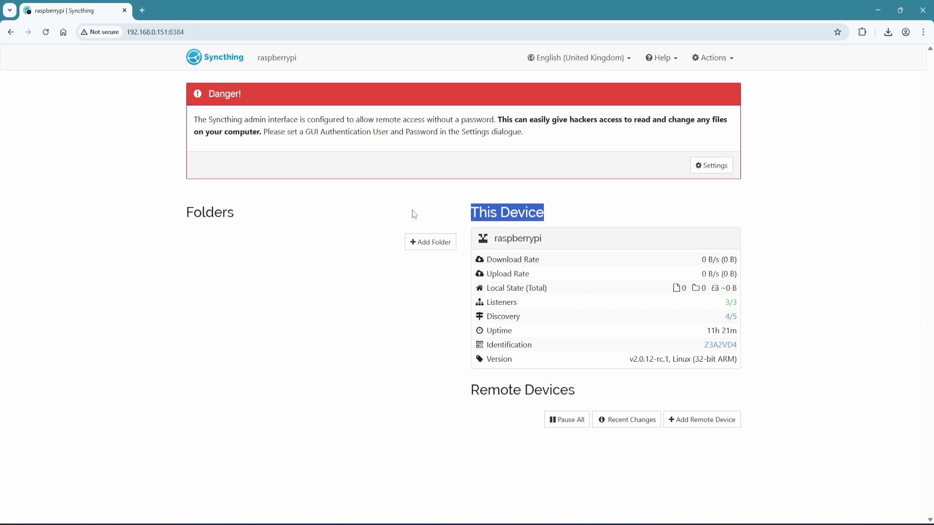
- Return to the desktop and launch SyncTrayzor from the recent apps in Windows Search
key(super+d)
key(super+s)
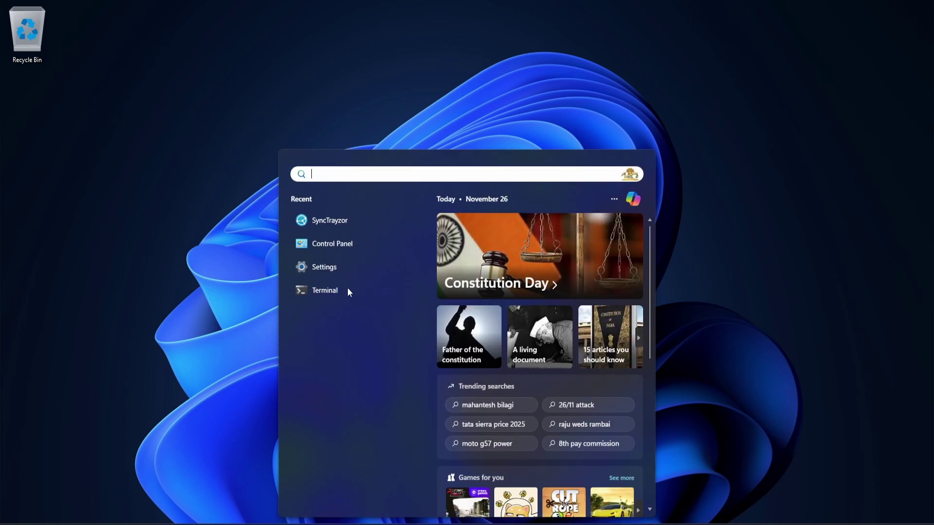
click(362, 227)
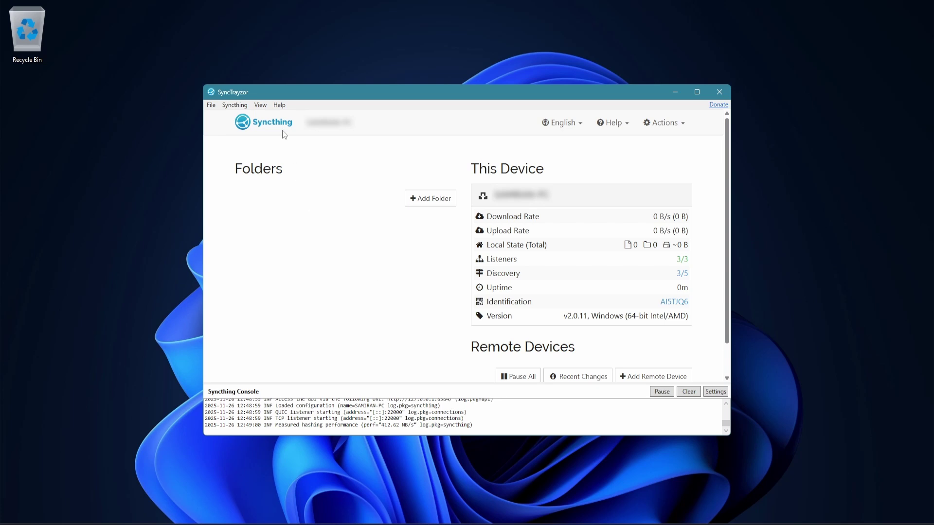
- Hide the Syncthing console in SyncTrayzor
click(260, 106)
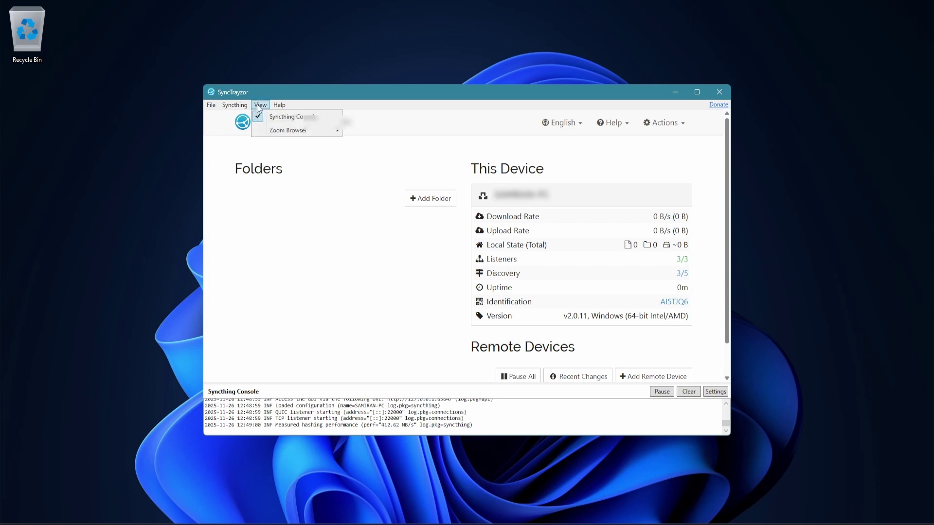
click(291, 120)
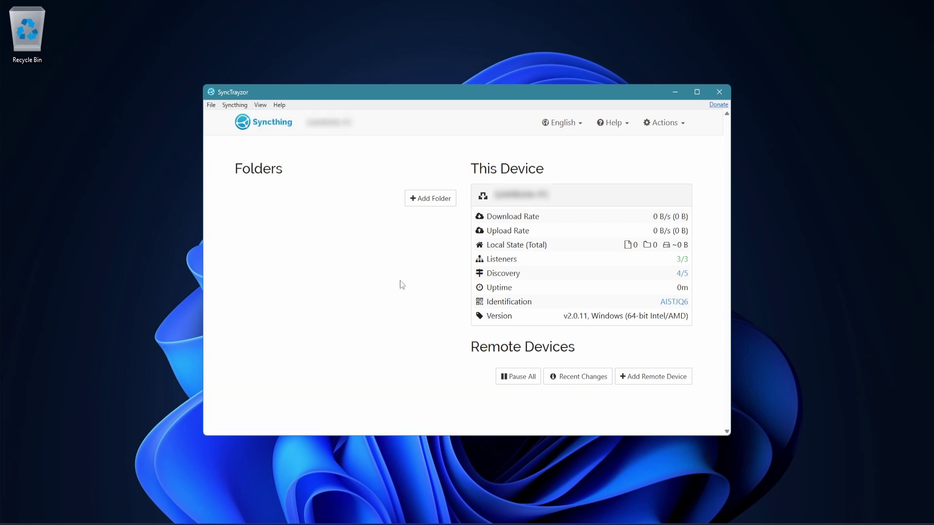
- Create a folder named abc on the desktop, place it directly below the Recycle Bin, and return to SyncTrayzor
right_click(28, 130)
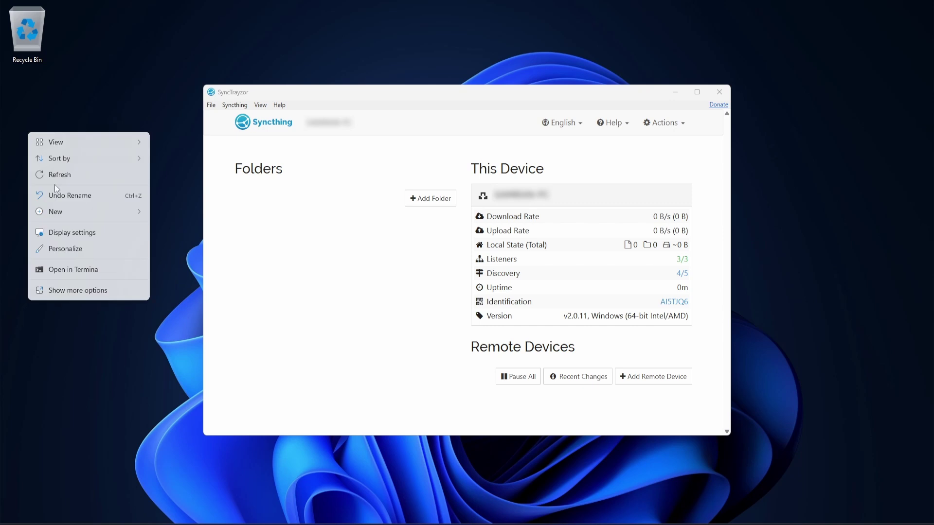
mouse_move(74, 215)
click(180, 215)
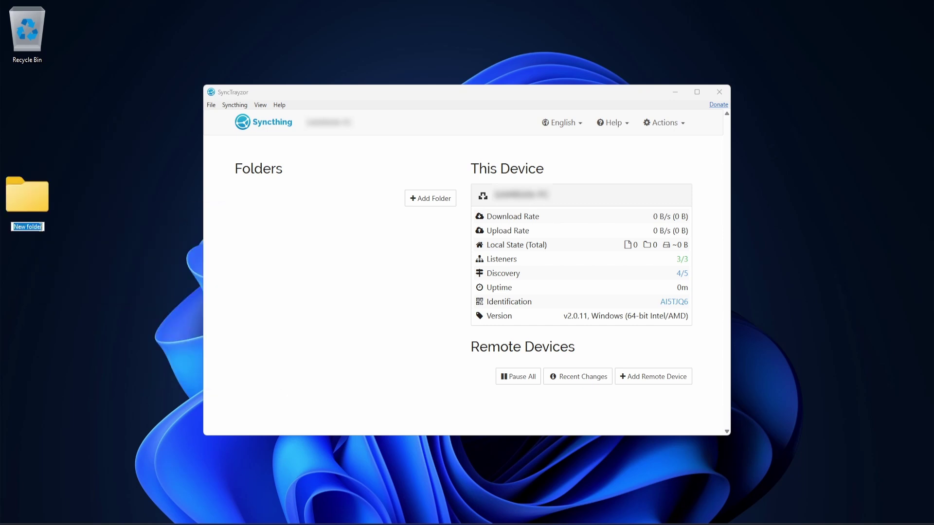
text(abc)
key(Return)
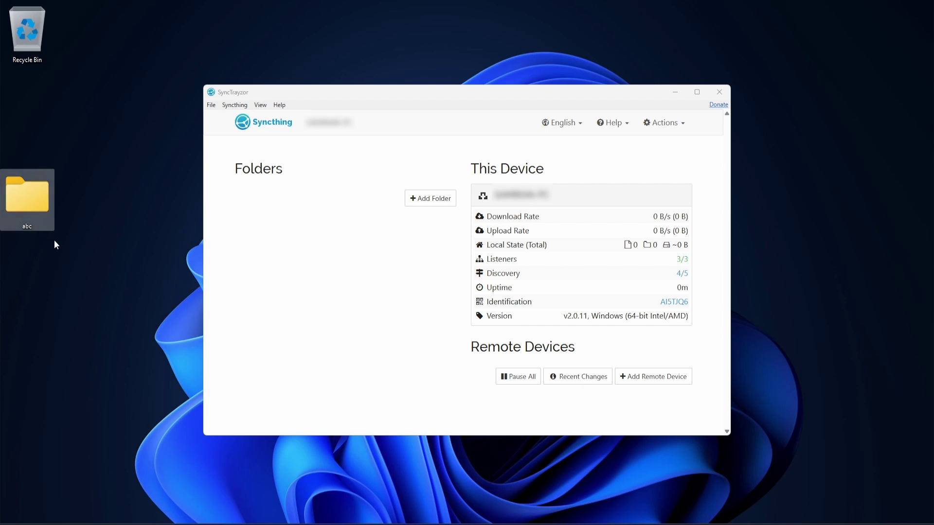
drag(29, 199, 27, 117)
click(439, 312)
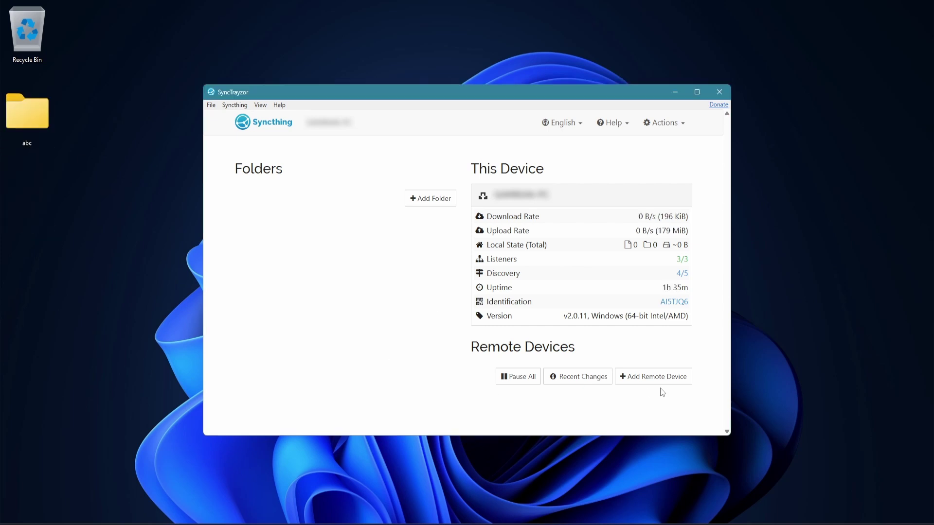
- Add the Raspberry Pi as a remote device in SyncTrayzor, using the device ID copied from its Syncthing page in the browser
click(655, 377)
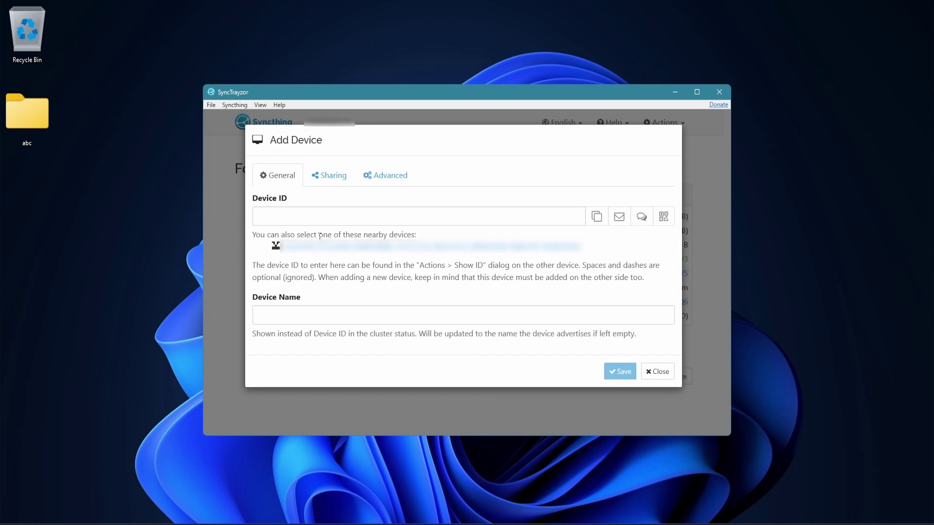
click(324, 219)
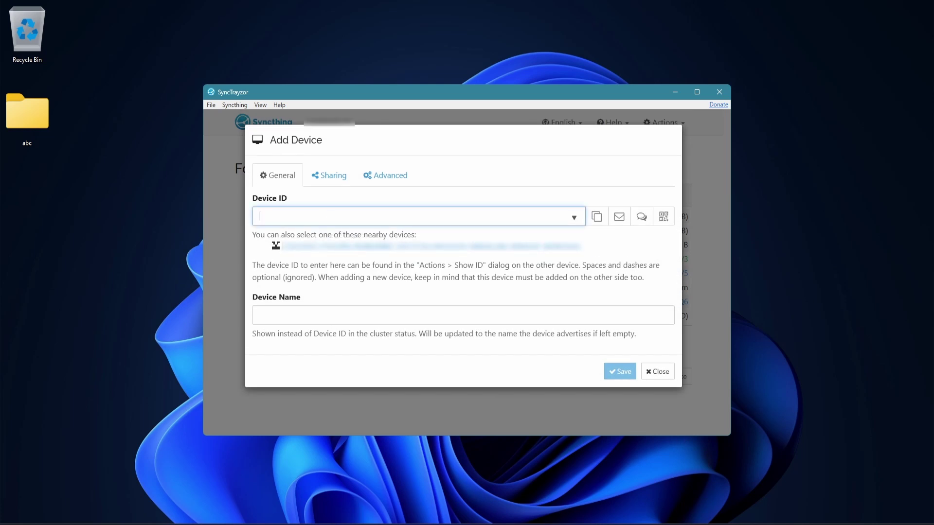
click(557, 524)
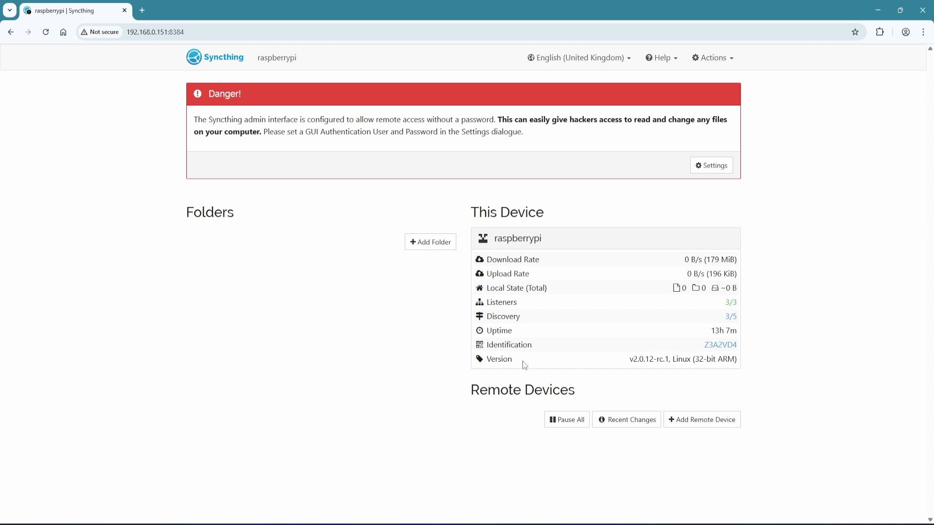
double_click(503, 346)
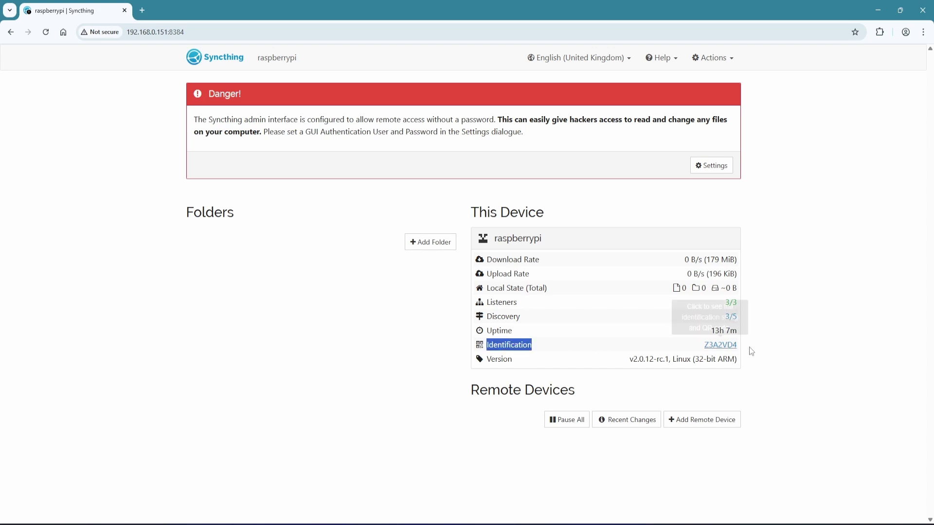
click(720, 346)
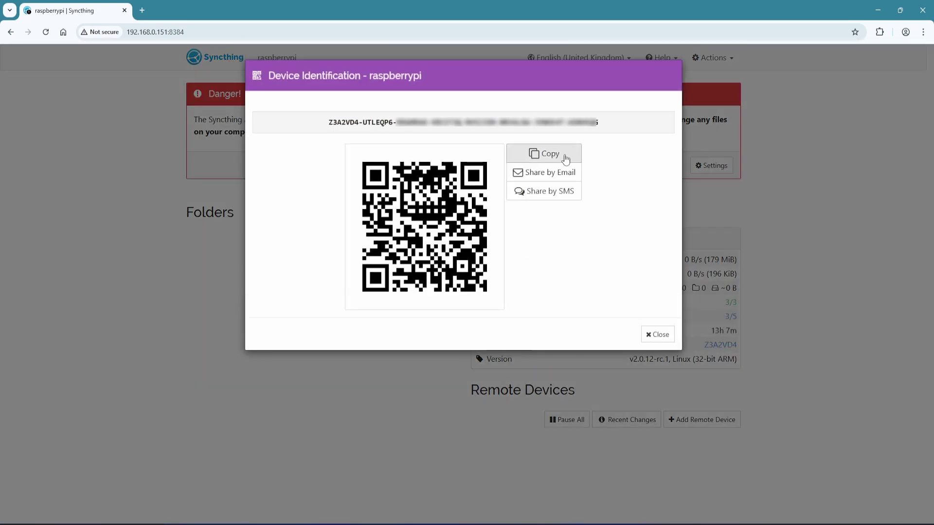
click(561, 155)
click(658, 335)
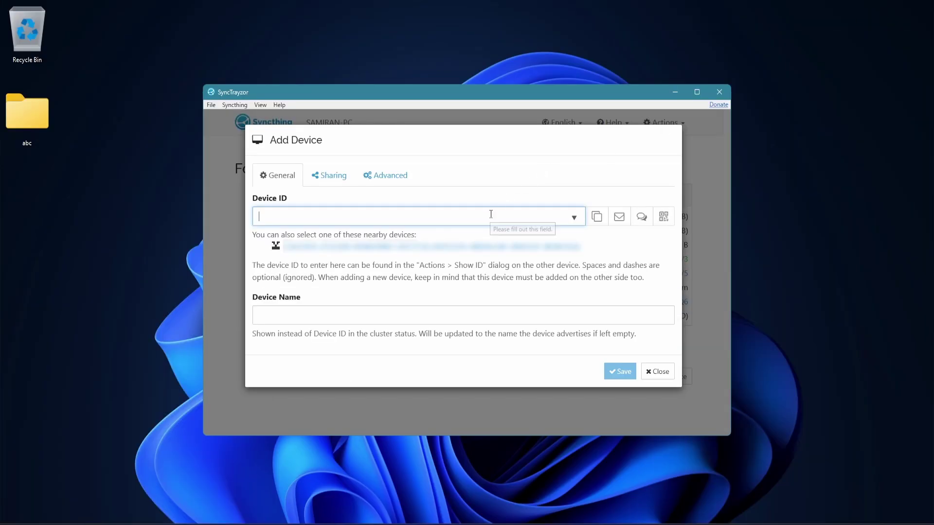
key(ctrl+v)
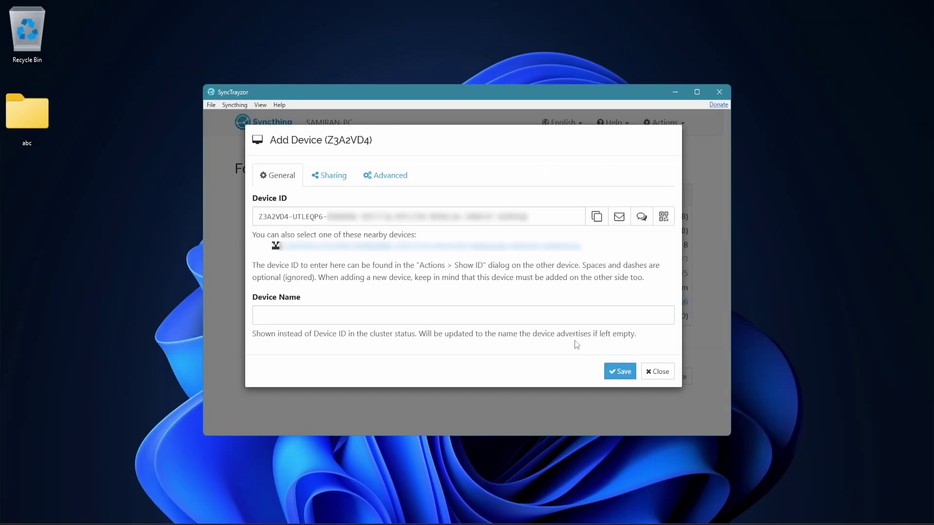
click(622, 372)
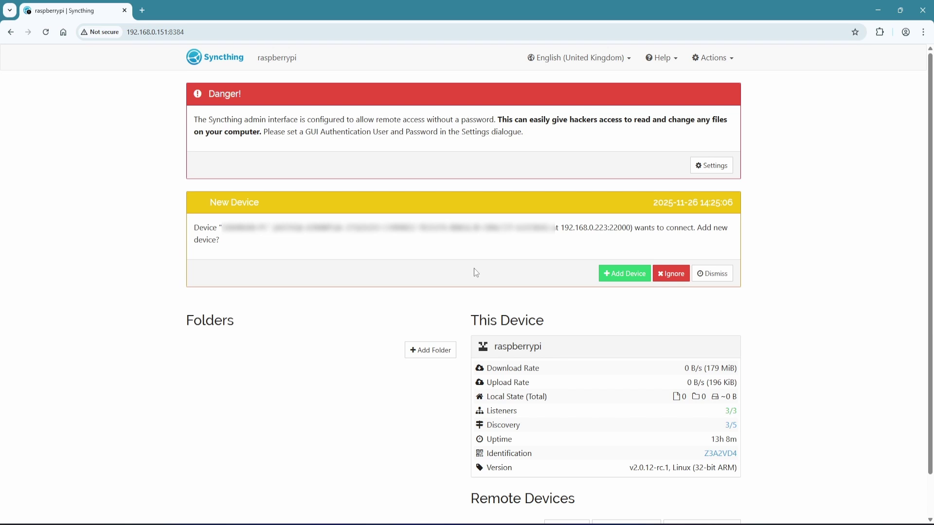
- In the Raspberry Pi's Syncthing page in the browser, accept the Windows PC's connection request and save it as a device
click(626, 278)
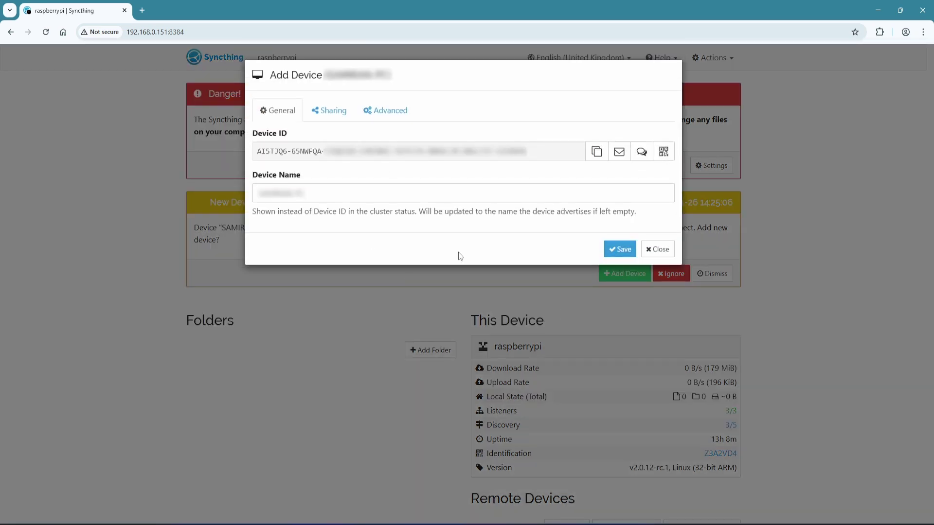
click(618, 249)
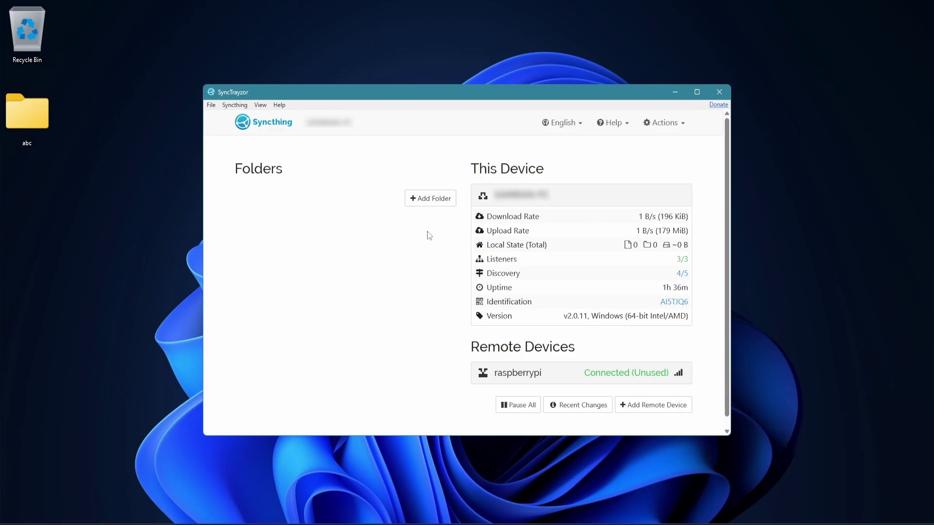
- In SyncTrayzor, start adding a sync folder labelled windows with the desktop folder abc as its path
click(437, 198)
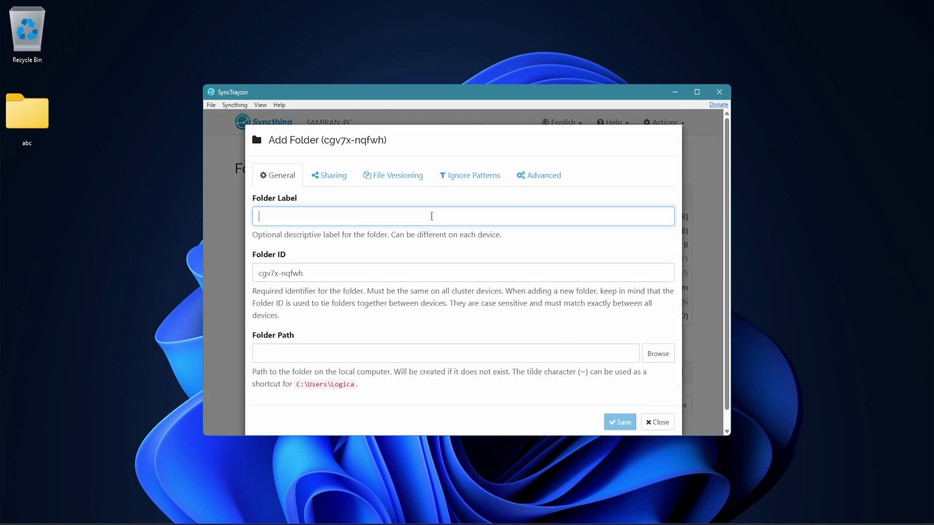
text(windows)
click(366, 352)
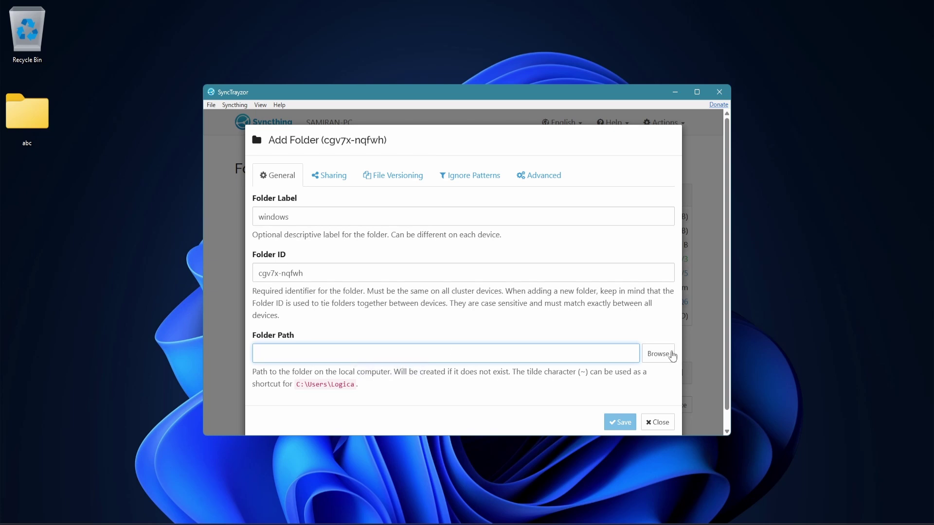
click(673, 354)
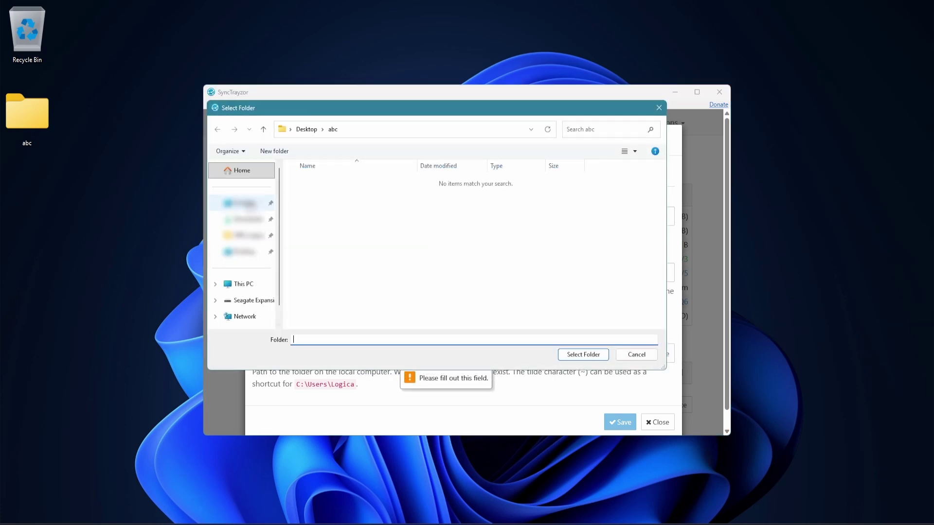
click(239, 203)
click(338, 182)
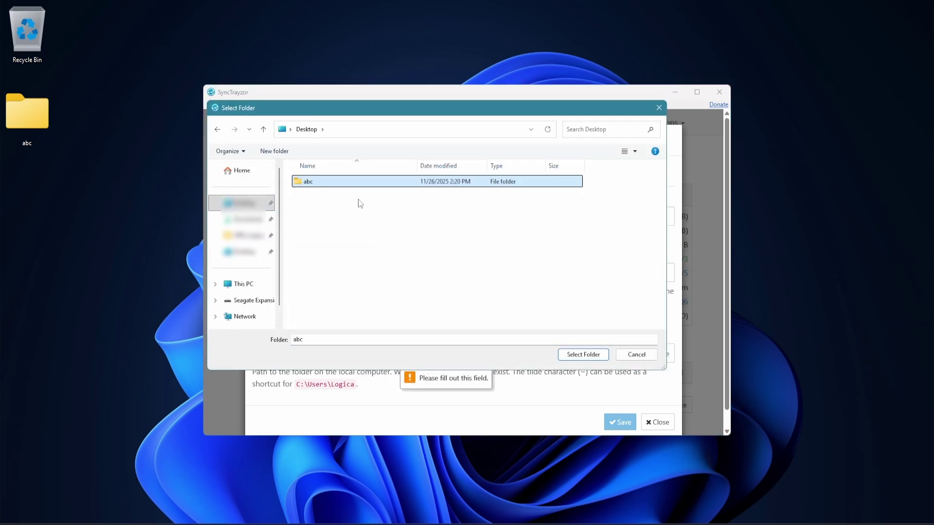
click(601, 357)
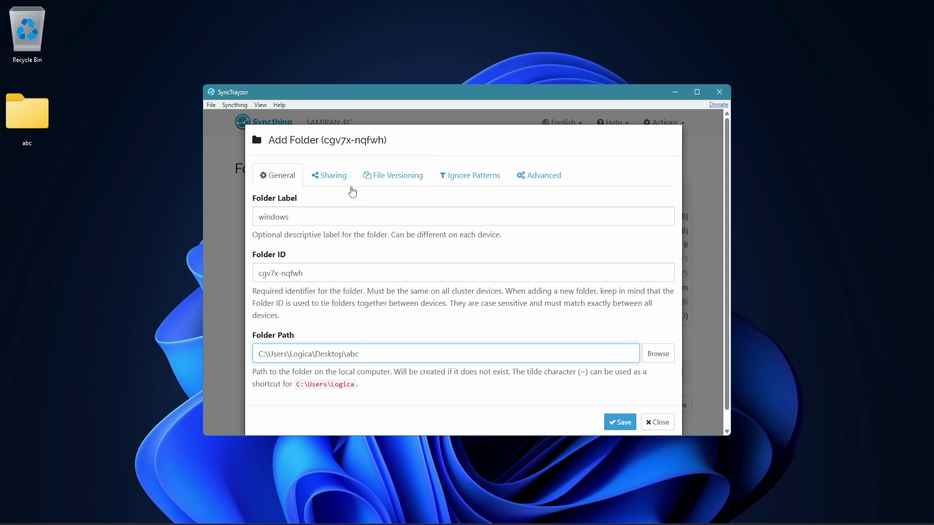
- Share the new windows folder with the raspberrypi device and save it
click(336, 176)
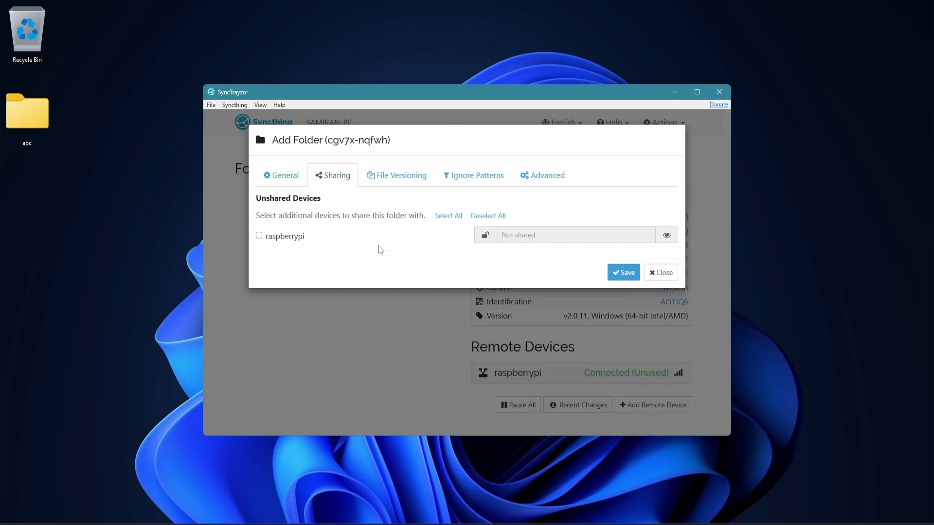
click(297, 242)
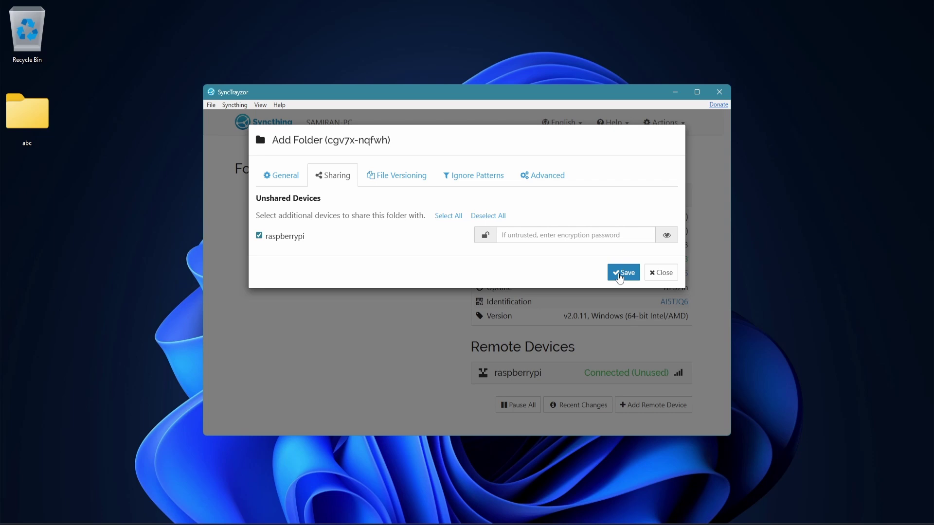
click(623, 273)
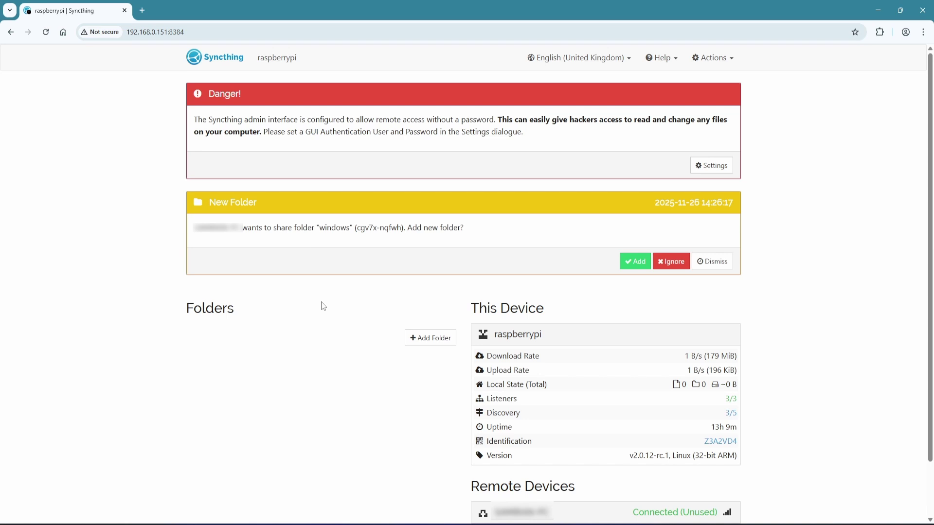
- In the Raspberry Pi's Syncthing page, accept the shared windows folder with path /xyz, check its sharing with the PC, and save
click(640, 265)
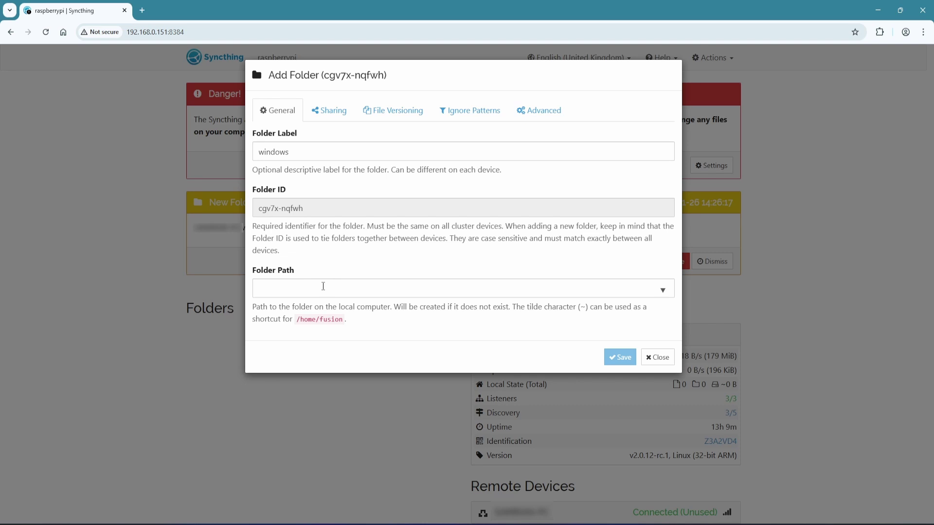
click(323, 287)
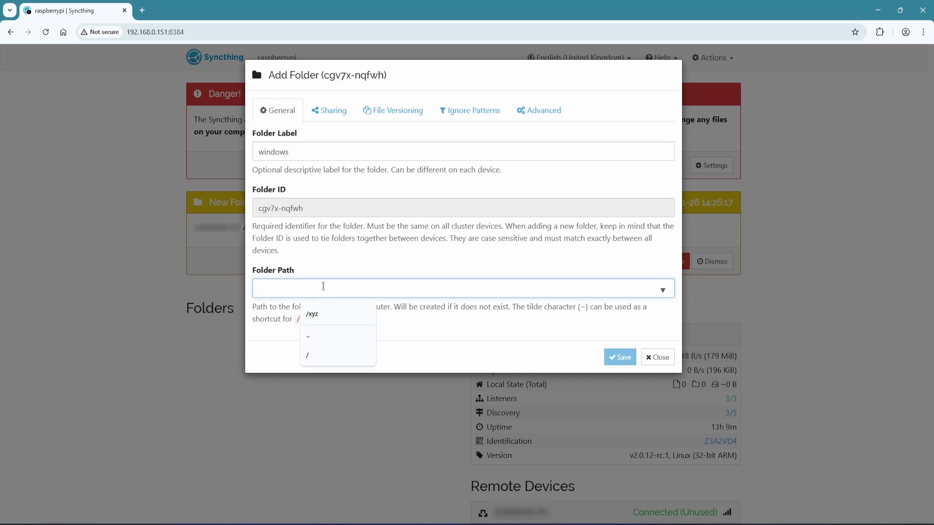
text(/)
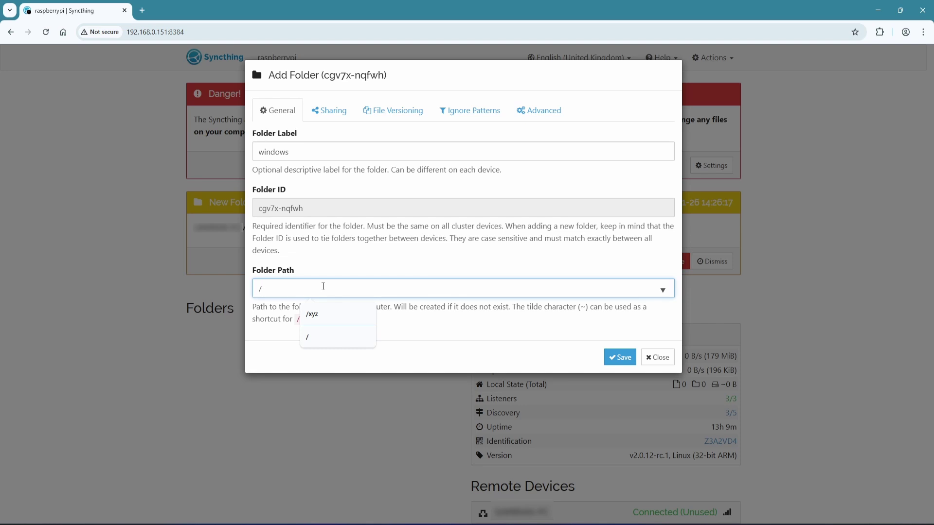
text(xyz)
click(325, 317)
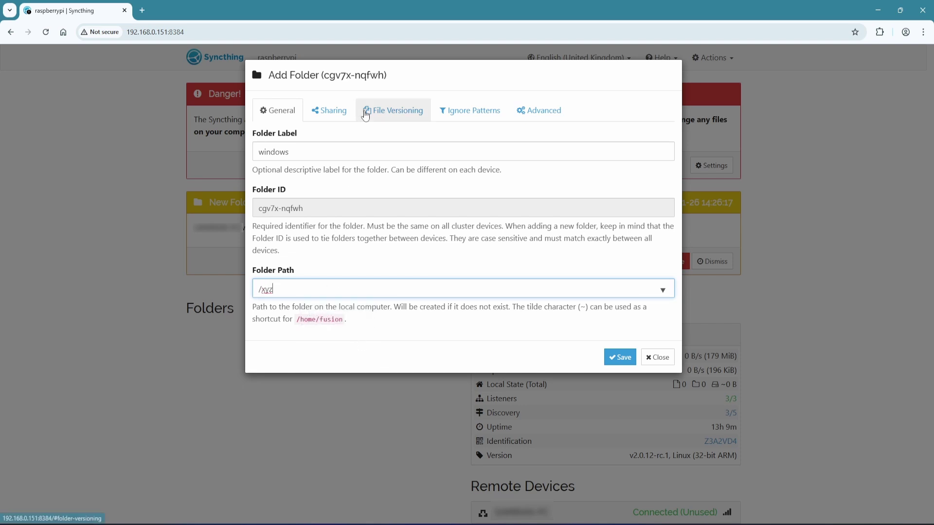
click(324, 113)
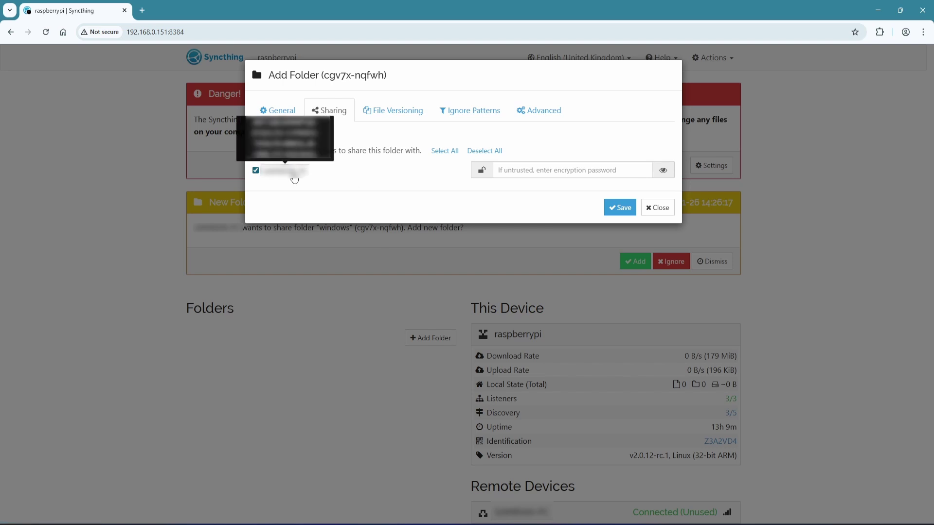
click(619, 206)
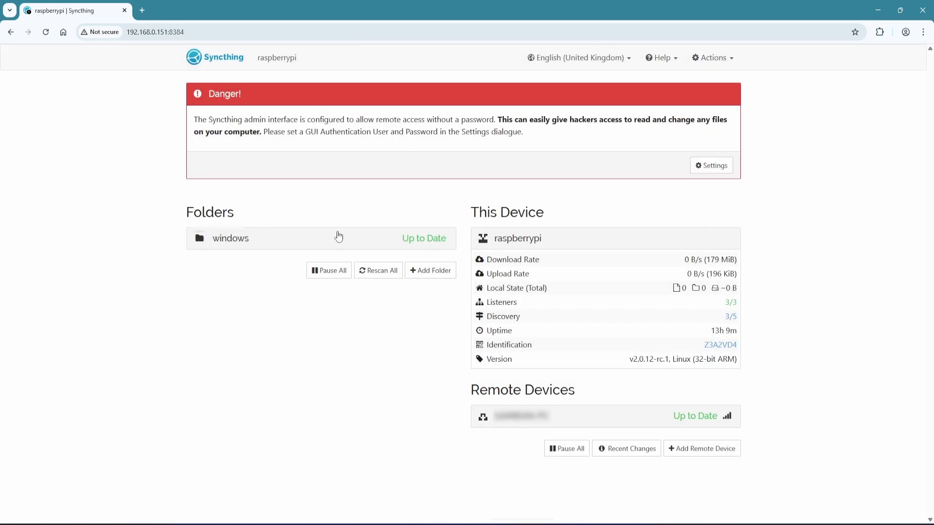
- Review the windows folder's details in the Syncthing page, collapse them, and minimize the browser
click(339, 237)
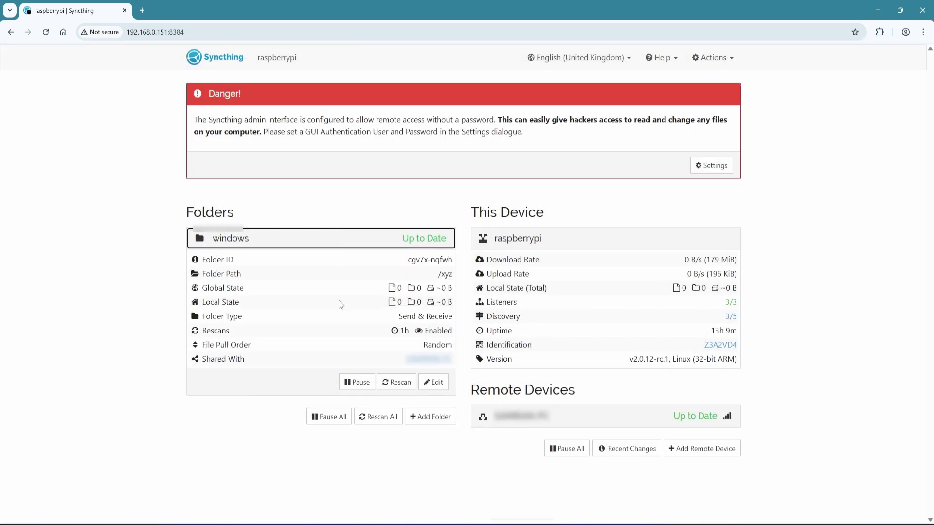
click(294, 241)
click(878, 10)
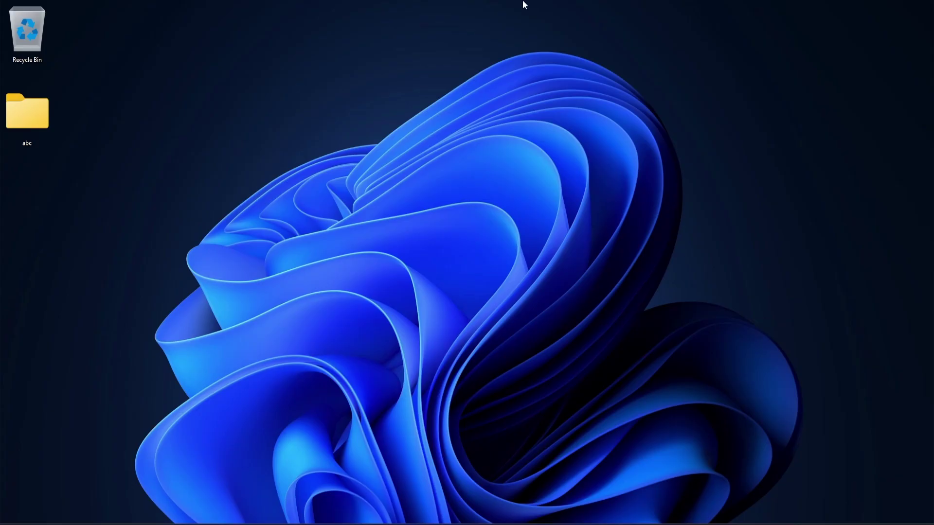
- Check the contents of the desktop folder abc and of the mapped network drive xyz (Z:) in File Explorer
double_click(40, 116)
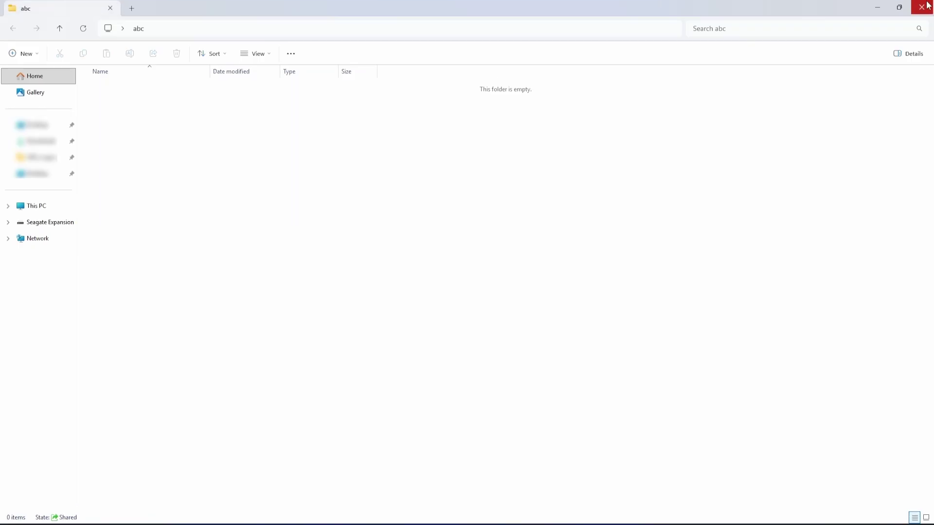
click(900, 8)
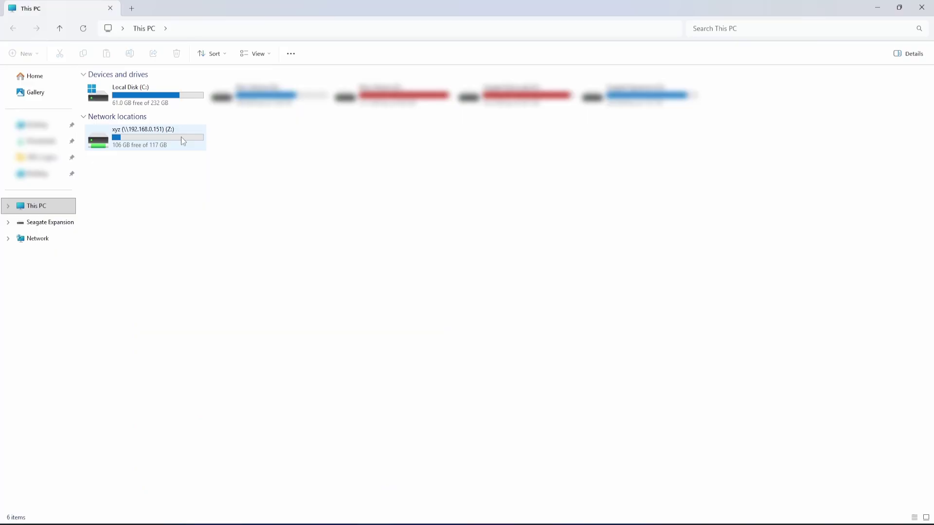
double_click(183, 140)
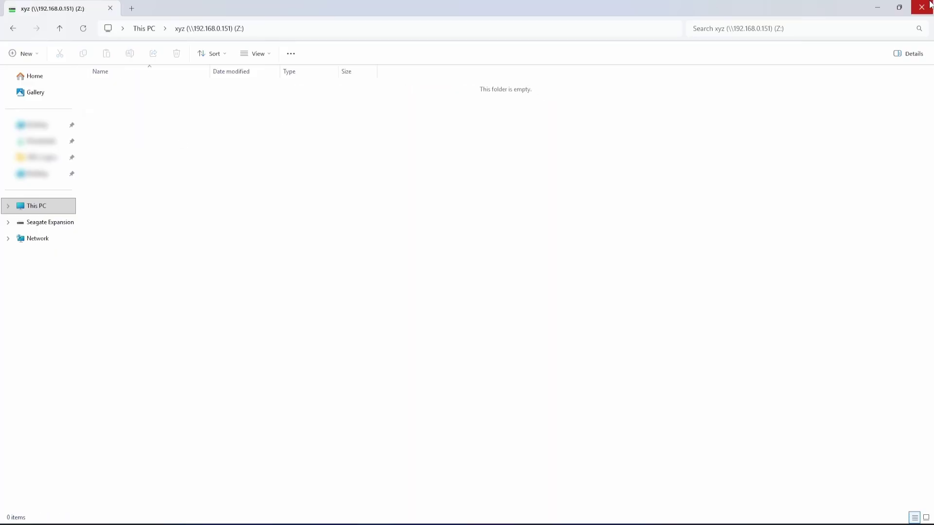
- Place the abc and xyz folder windows side by side and copy SyncTrayzorSetup-x64 from the desktop into abc
click(901, 8)
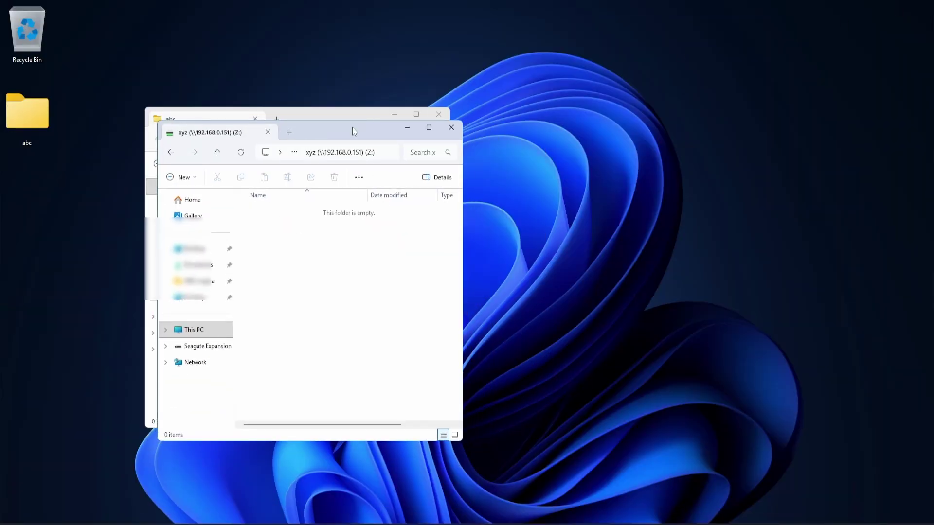
drag(352, 127, 728, 123)
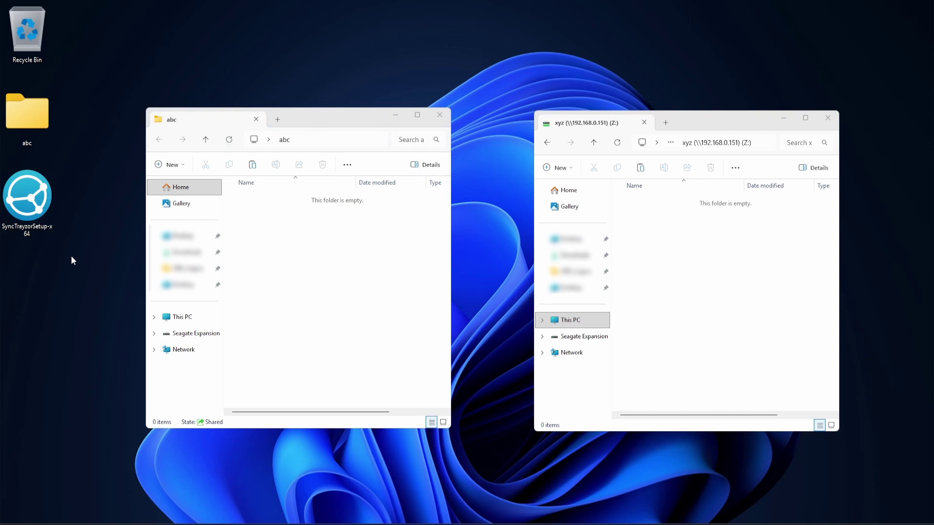
right_click(36, 196)
click(82, 209)
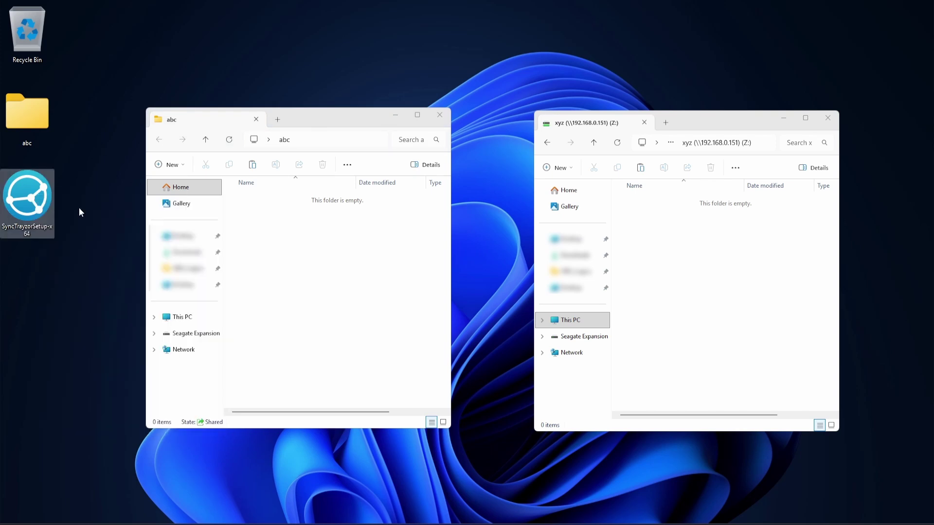
right_click(305, 242)
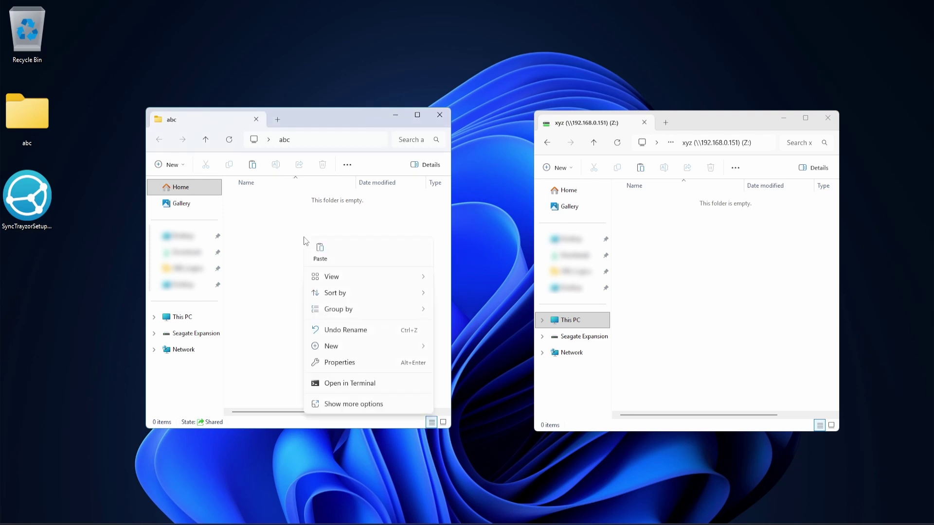
click(319, 253)
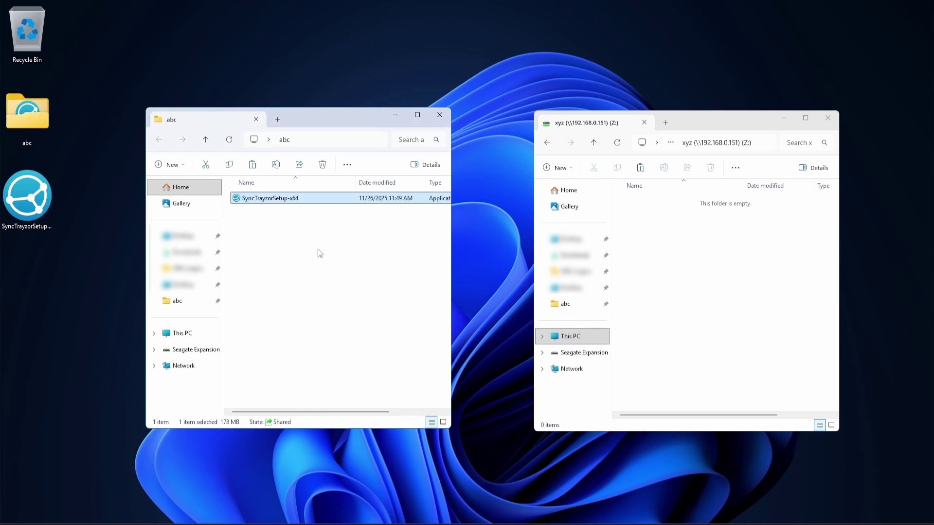
- Check the xyz network folder for the synced SyncTrayzorSetup-x64 file and delete it there to test syncing back to abc
click(722, 255)
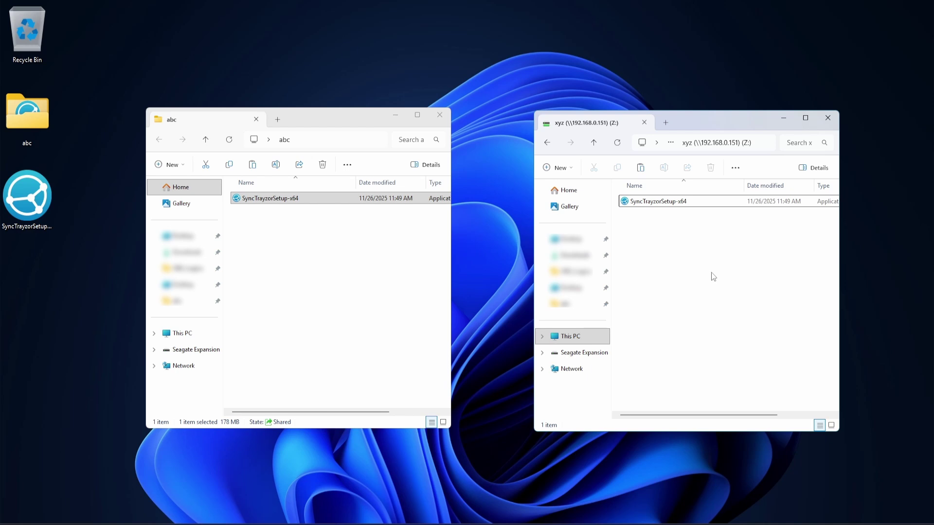
click(714, 206)
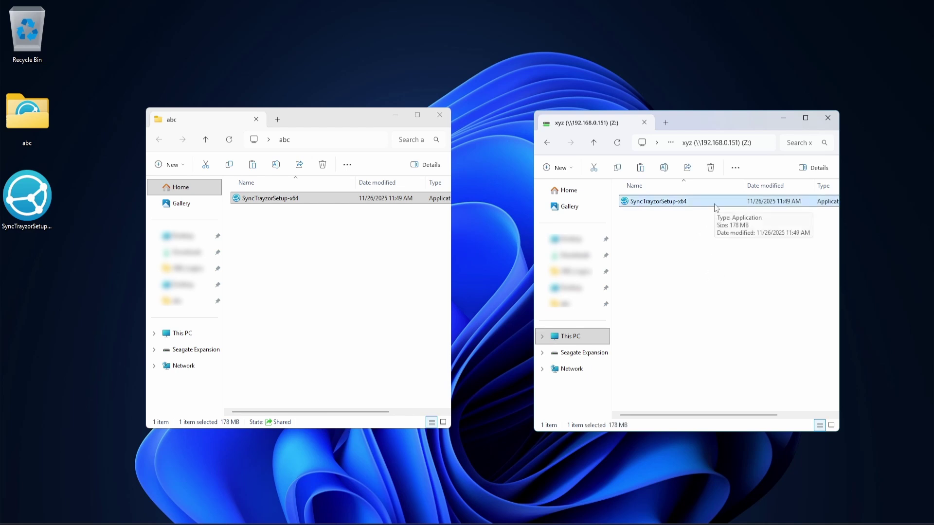
key(Delete)
key(Return)
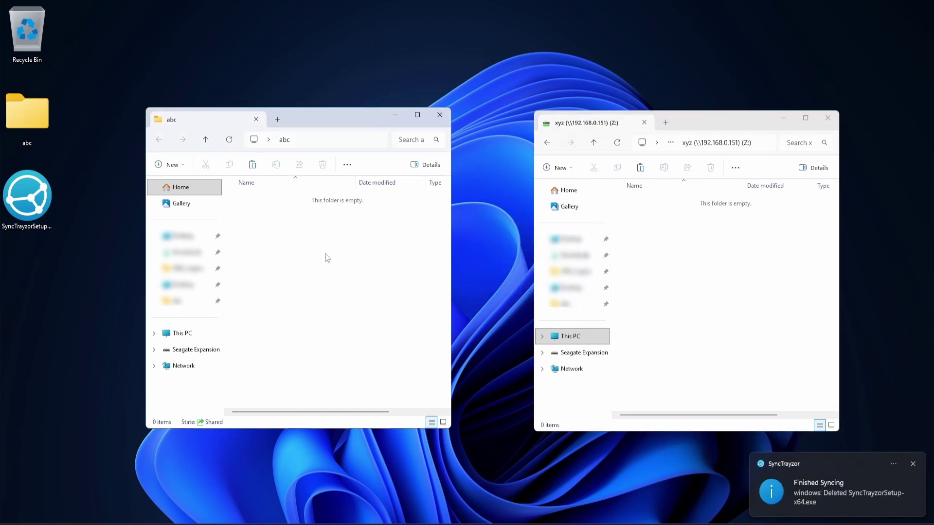
click(477, 257)
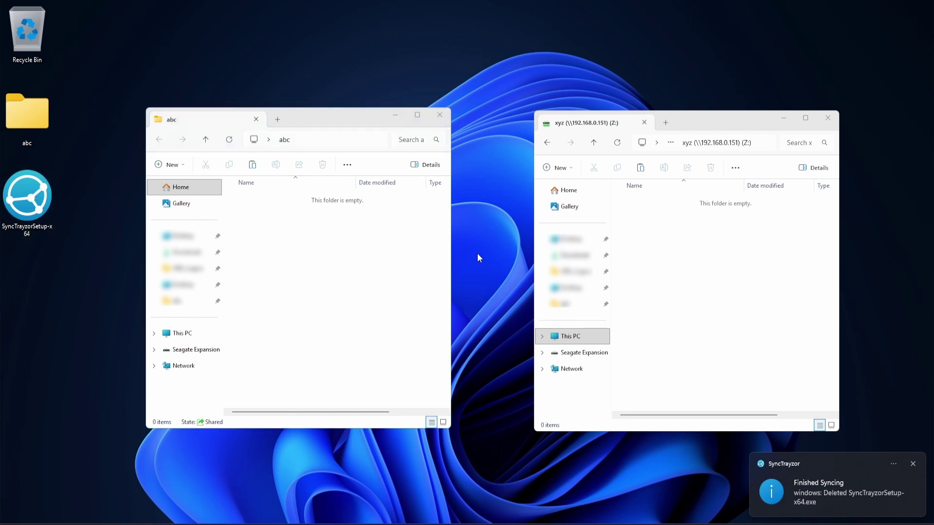